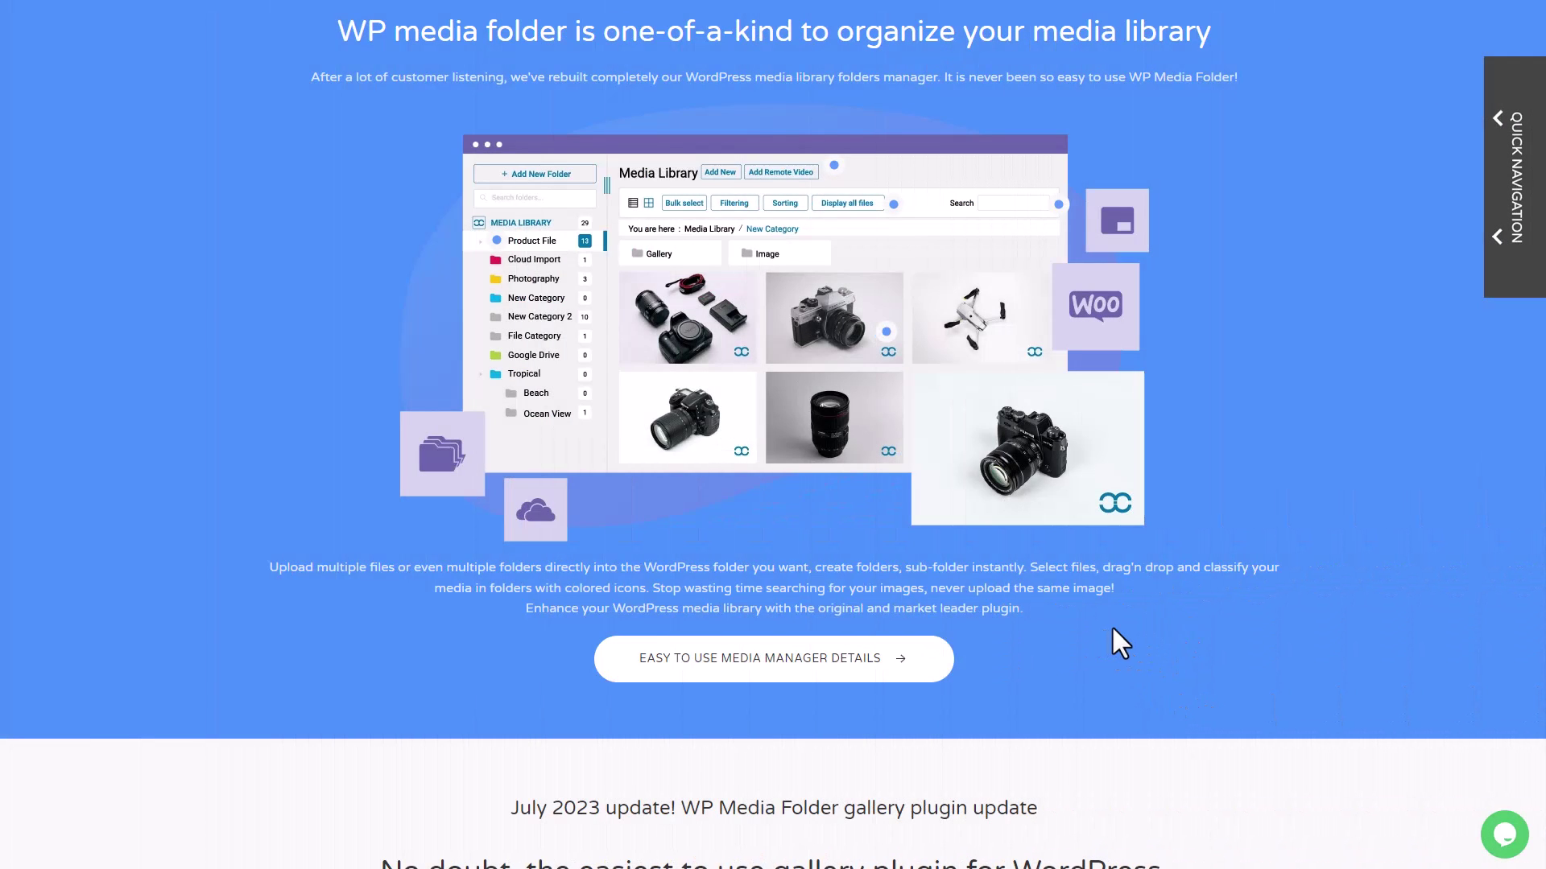
Scroll down the WP Media Folder product page through the gallery themes, access control and import sections
scroll(1120, 628, down, 3)
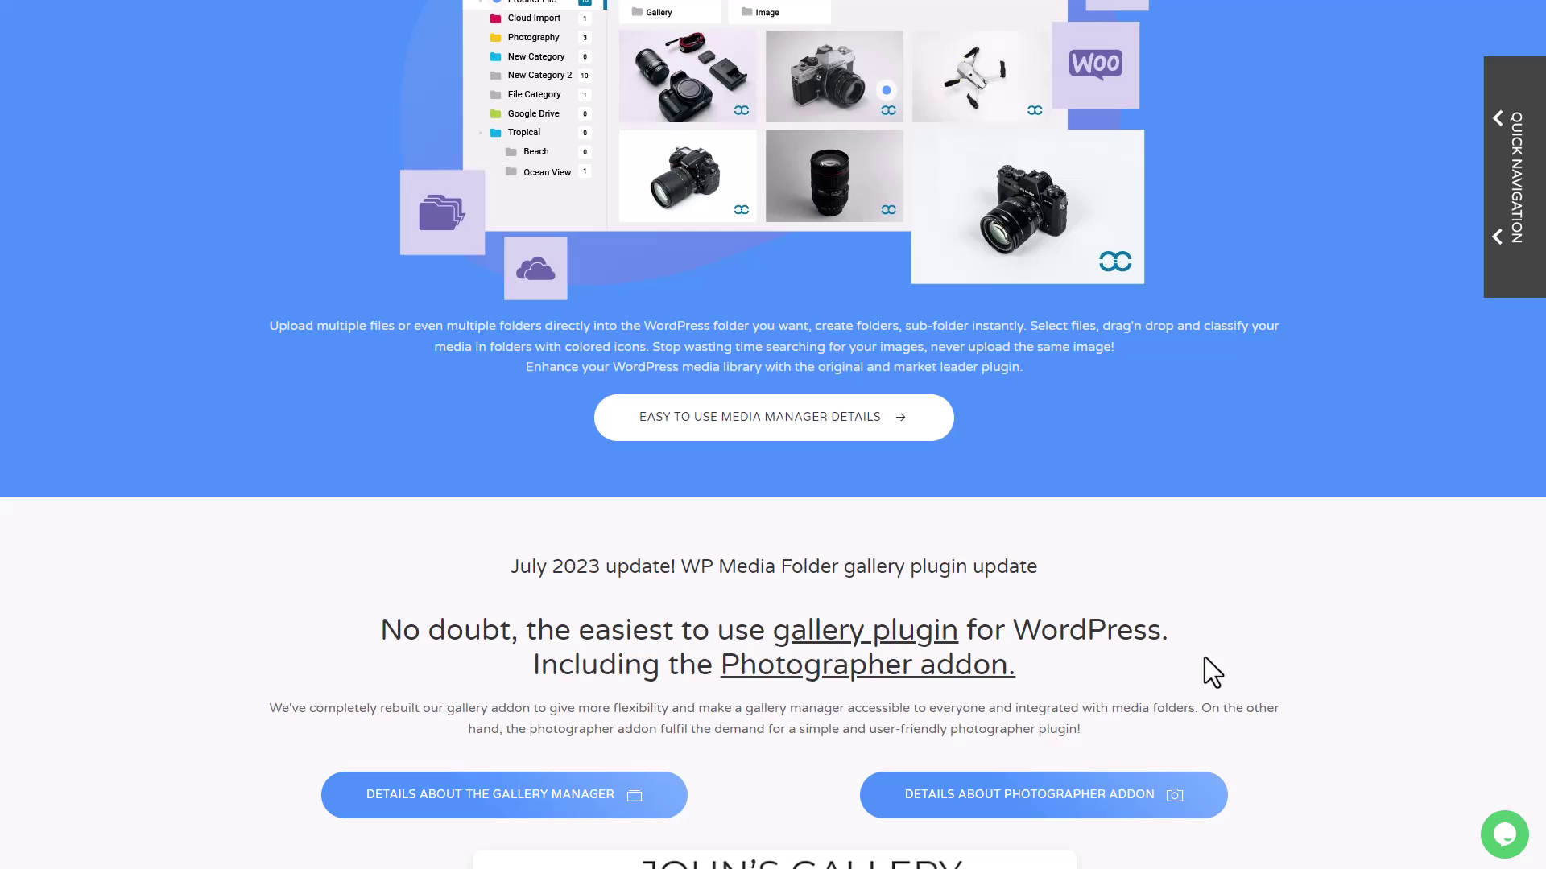
scroll(1220, 563, down, 5)
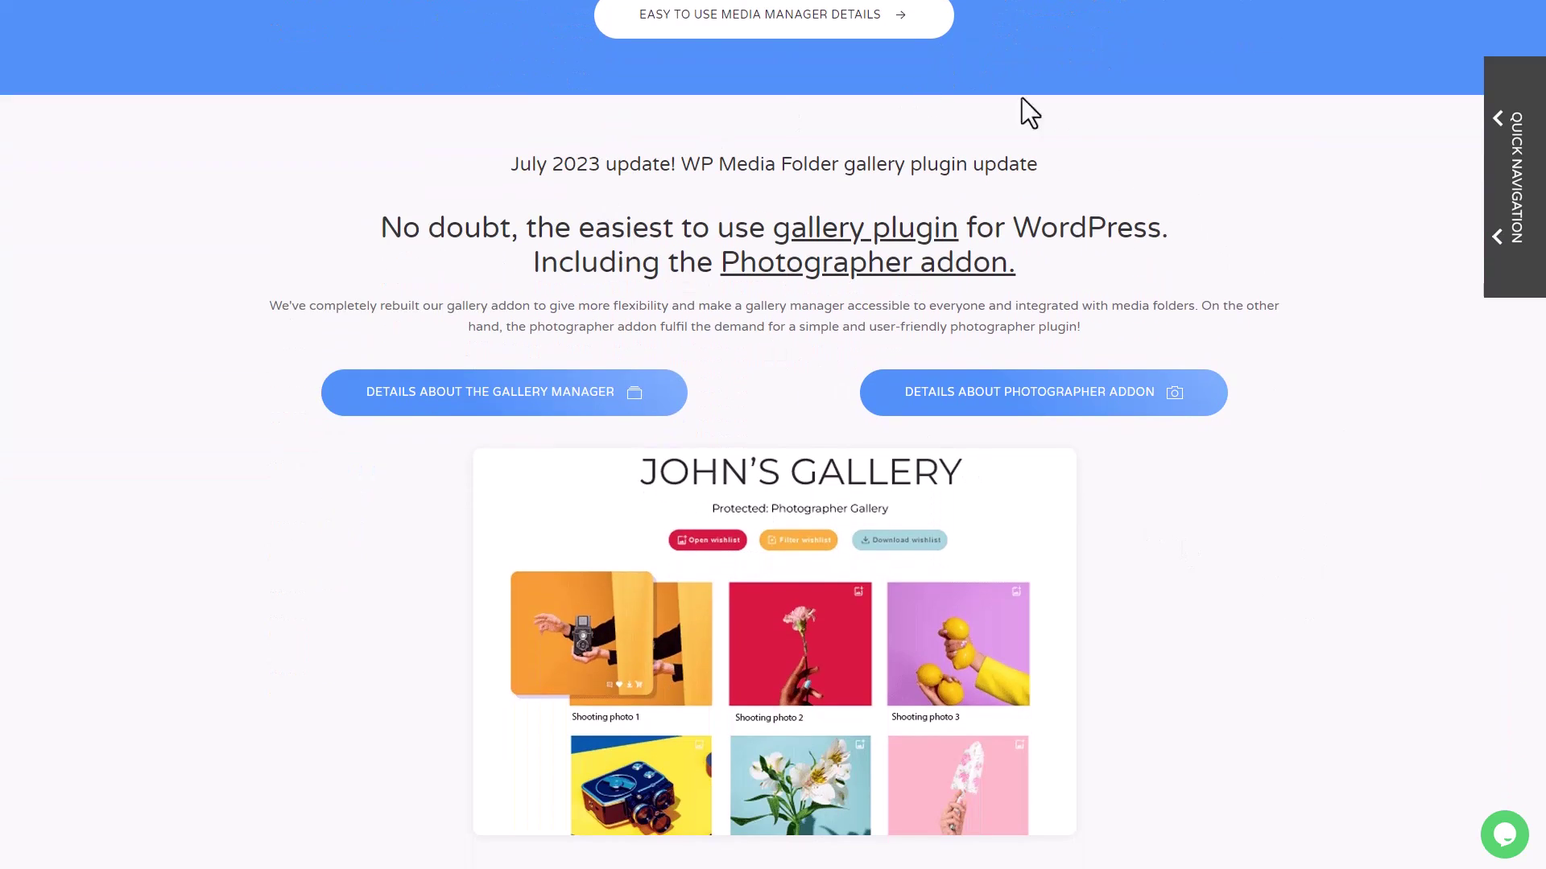
scroll(1283, 446, down, 3)
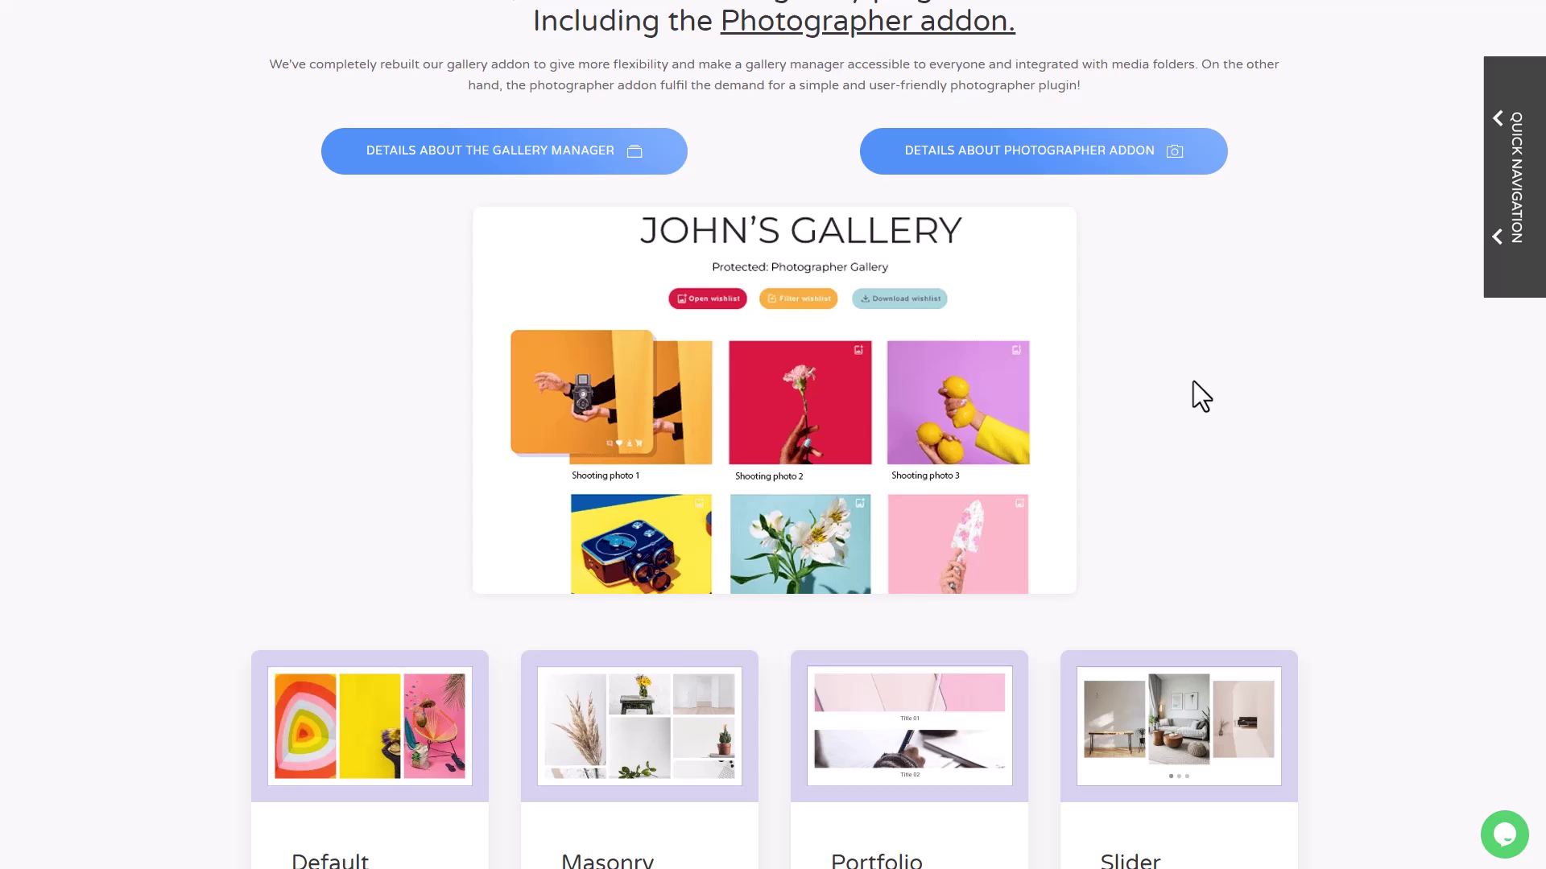
scroll(1288, 390, down, 3)
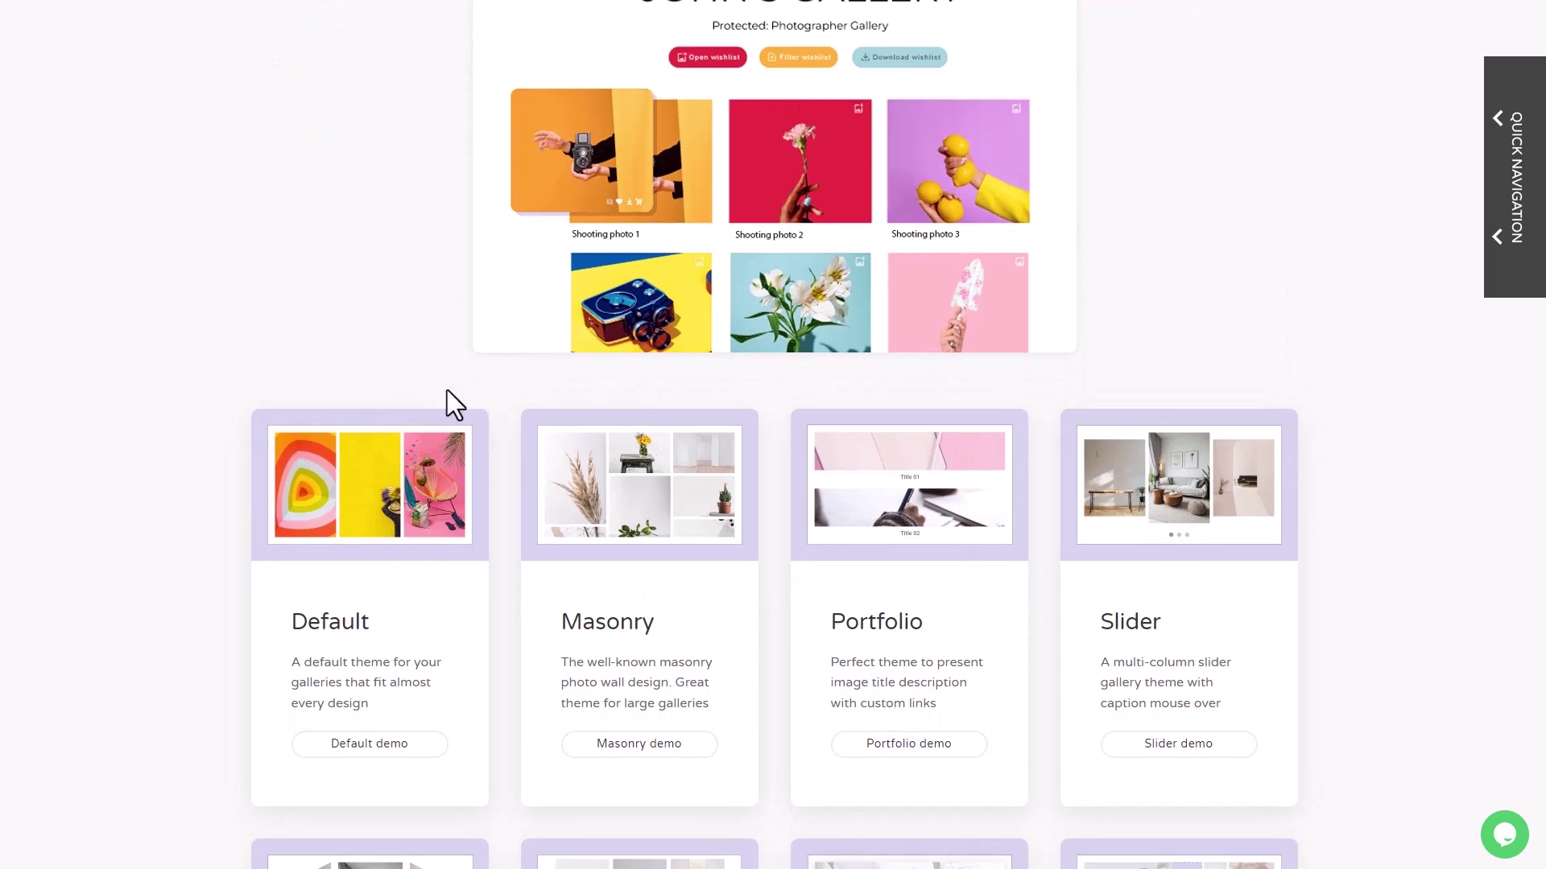
scroll(825, 640, down, 5)
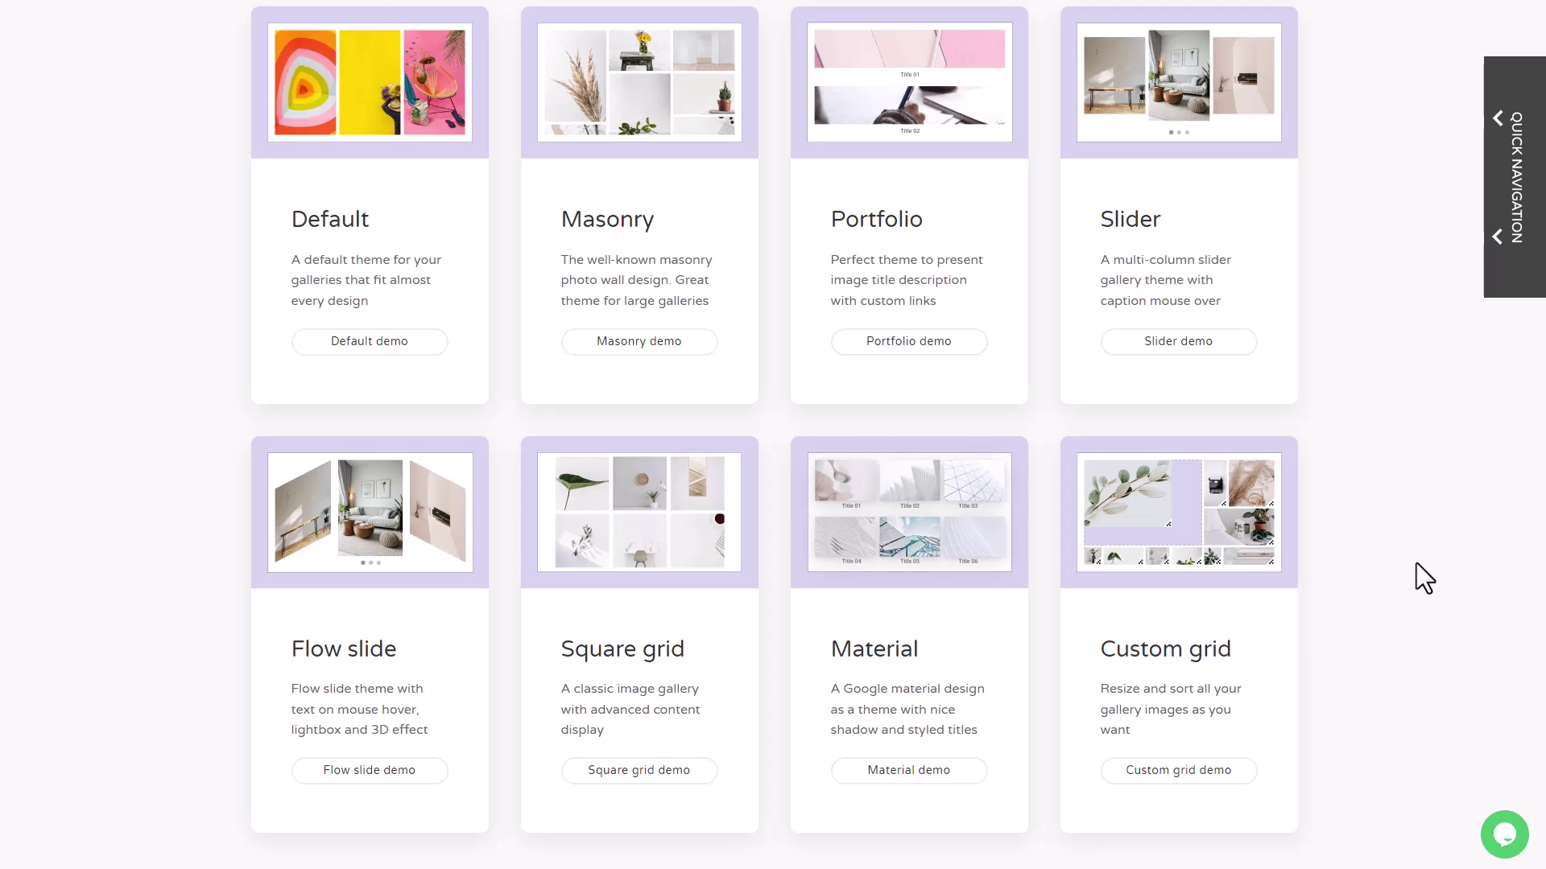
scroll(1389, 547, down, 8)
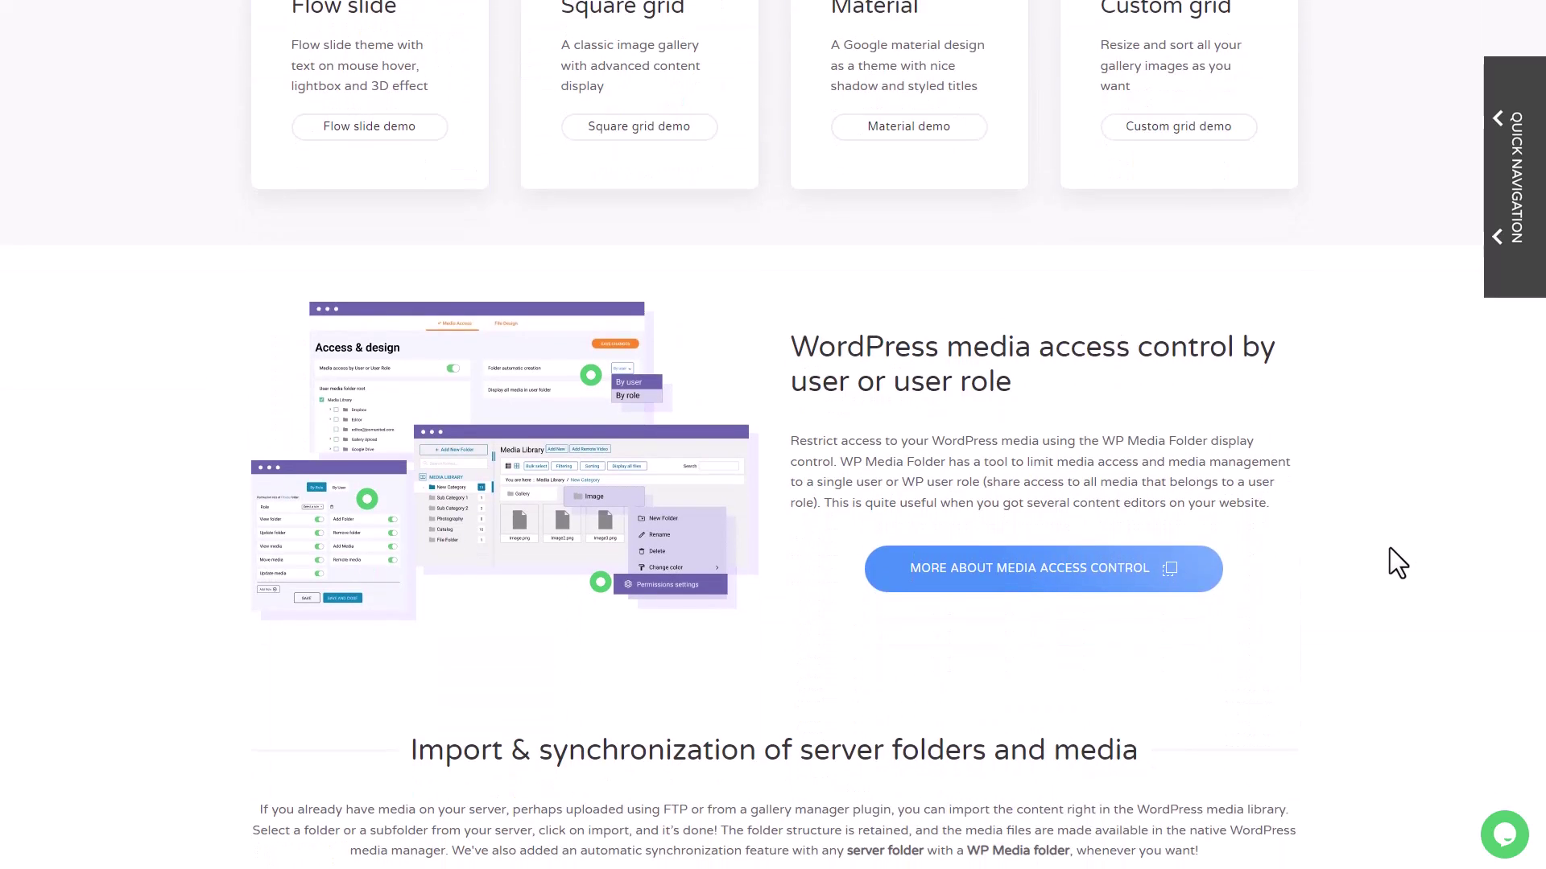
scroll(1389, 547, down, 2)
scroll(1247, 427, down, 4)
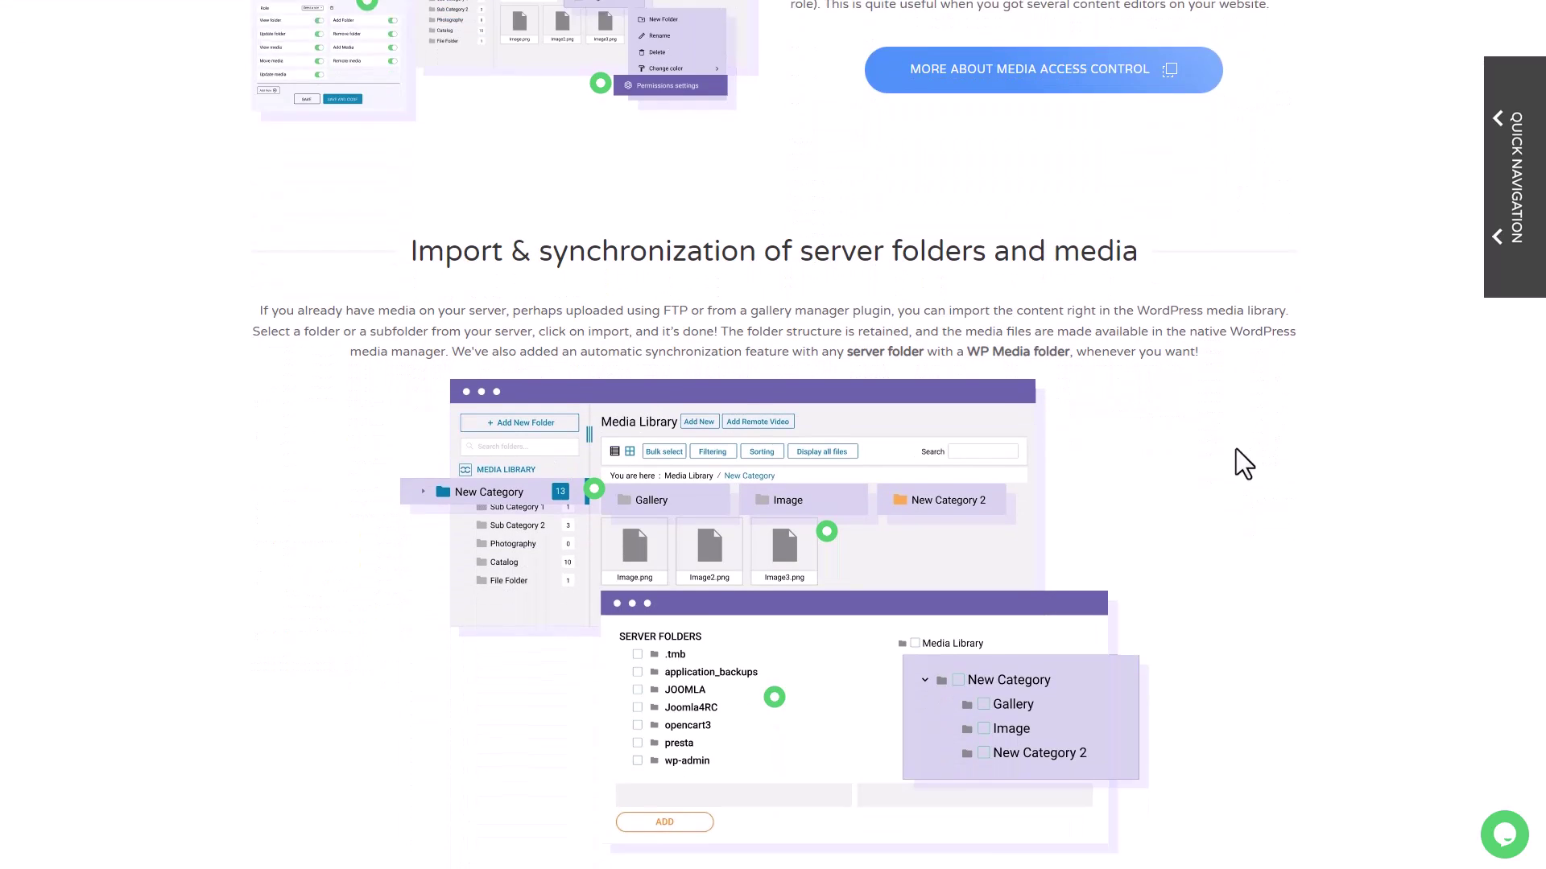
scroll(1073, 315, down, 2)
scroll(1270, 475, down, 8)
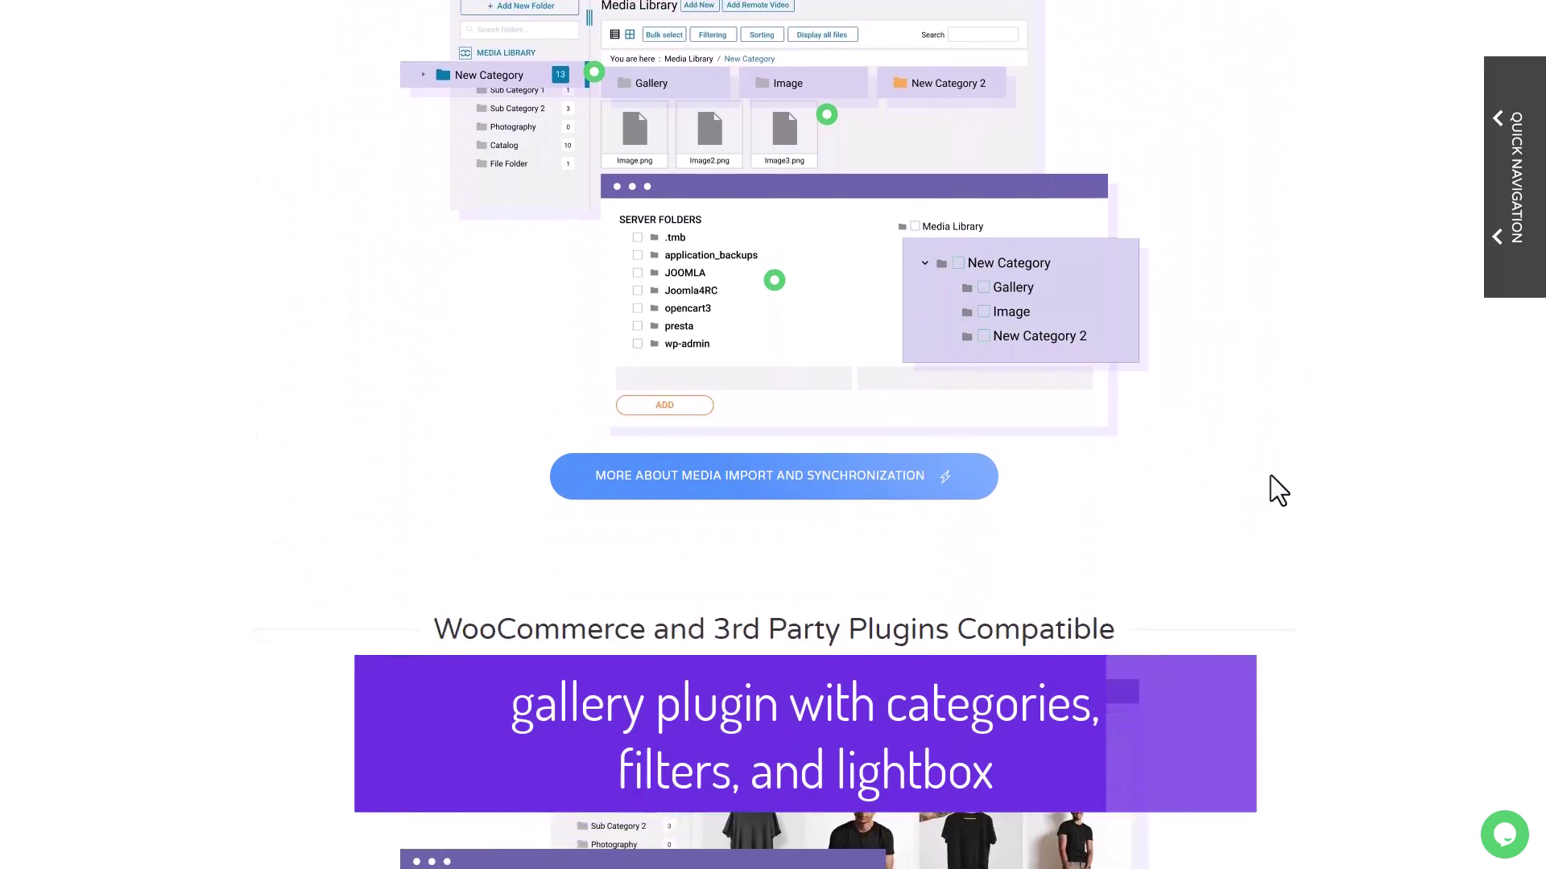
scroll(1277, 481, down, 5)
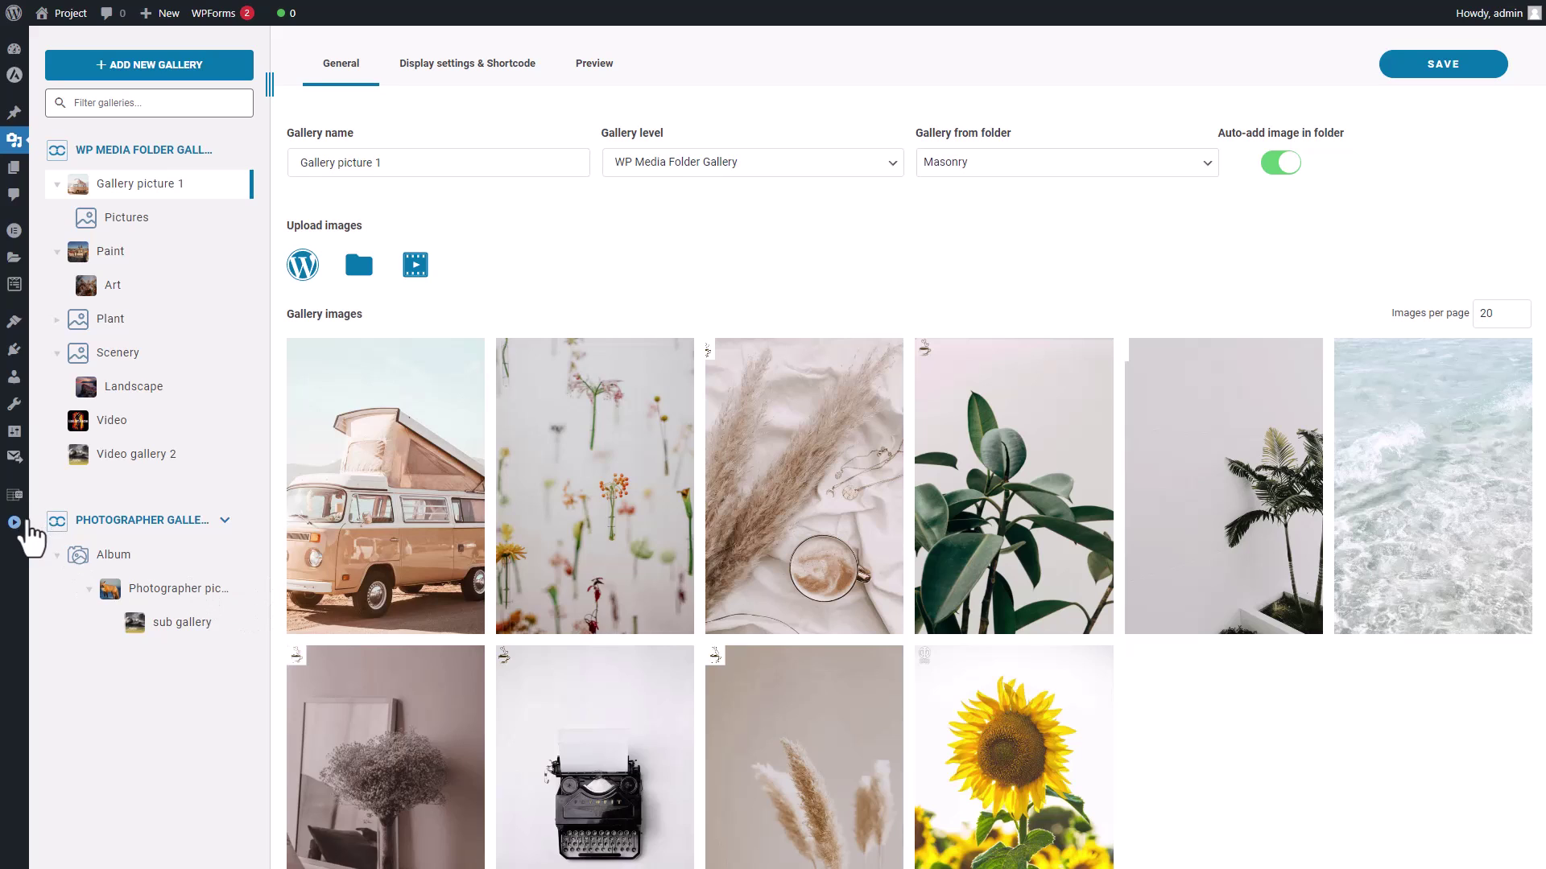
Expand the WordPress admin sidebar to show menu labels, then collapse it back to icons
click(16, 523)
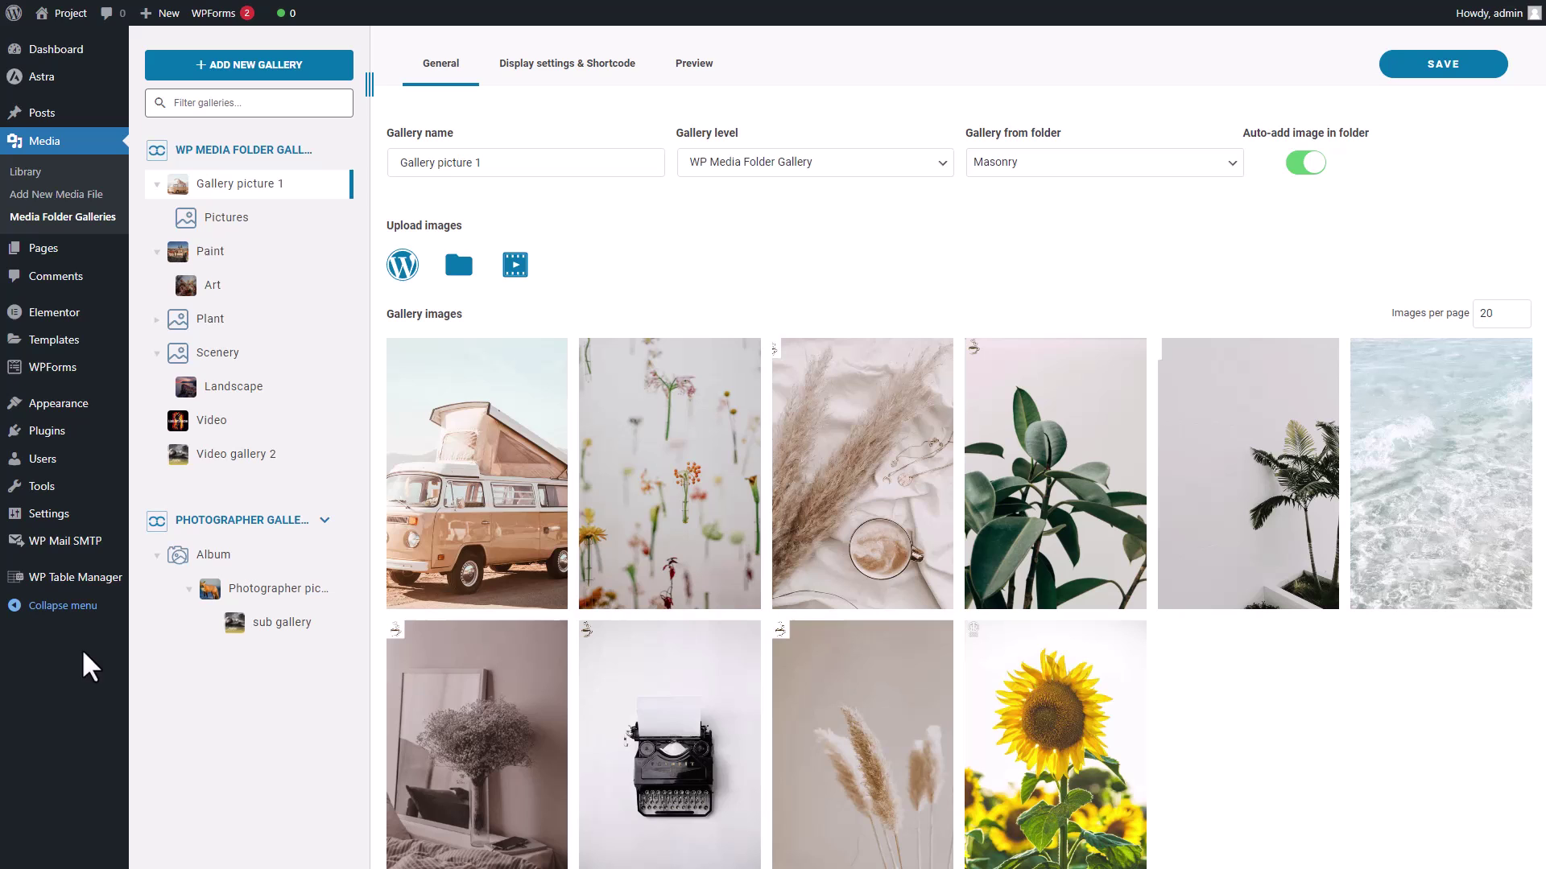
click(62, 607)
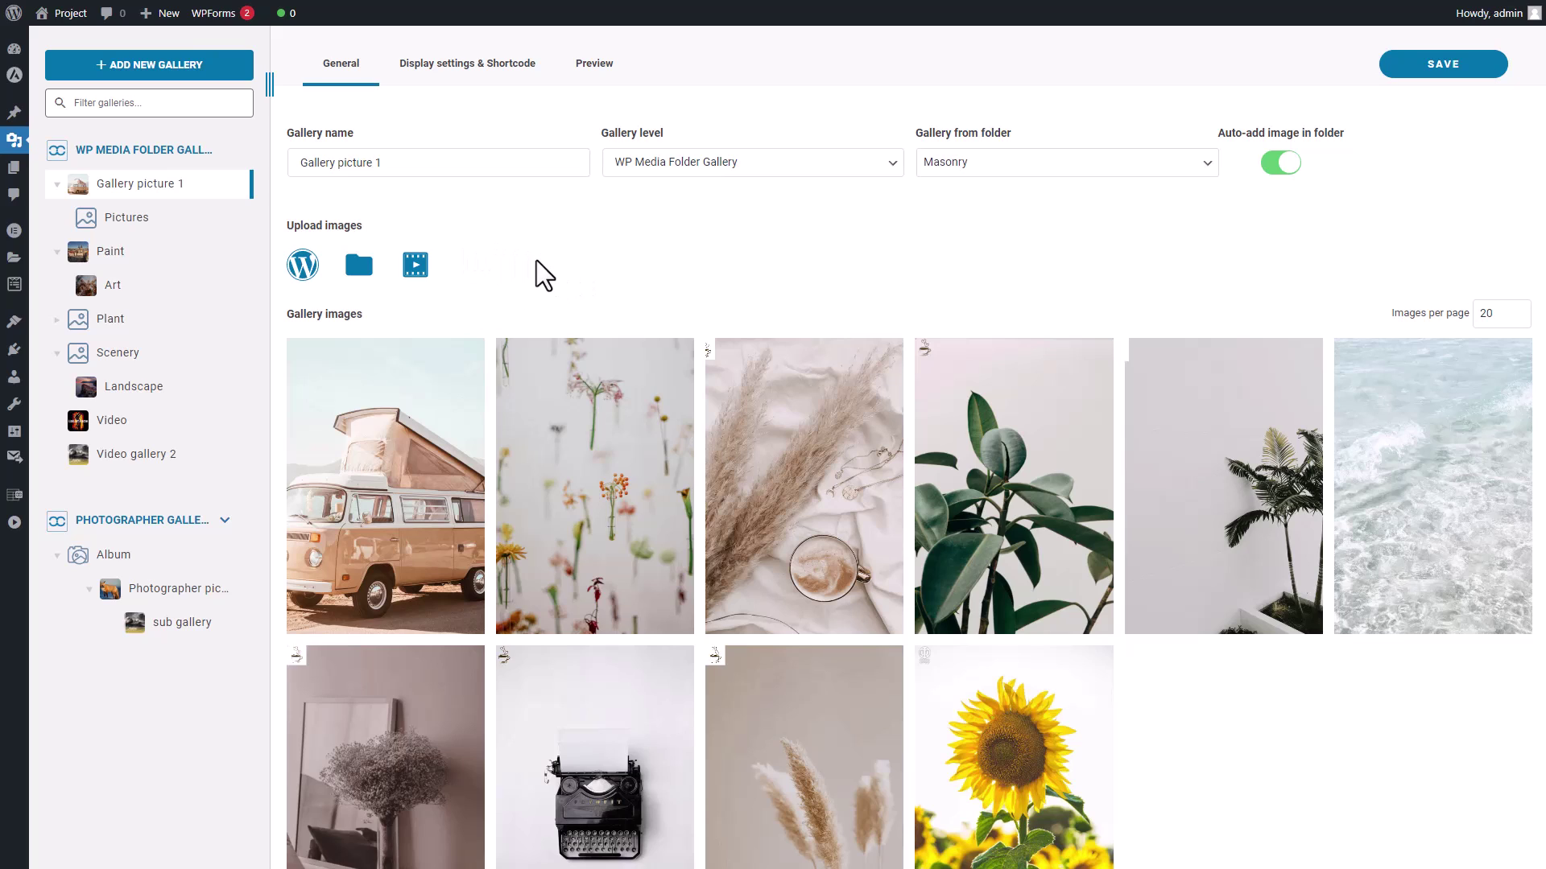
Create a new media gallery named 'Gallery folder'
click(165, 66)
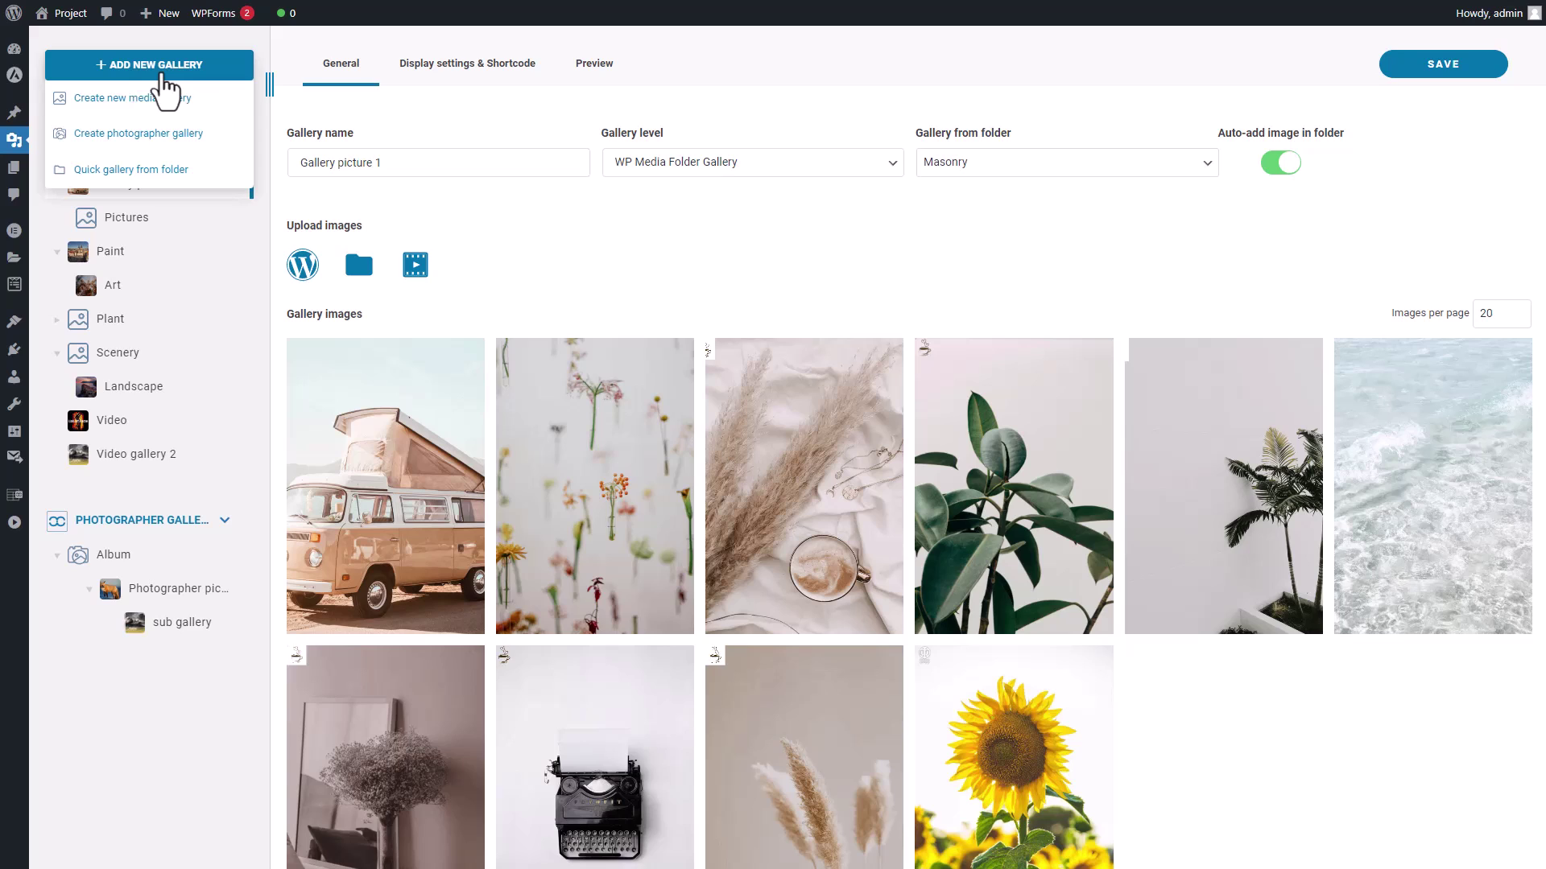
click(145, 106)
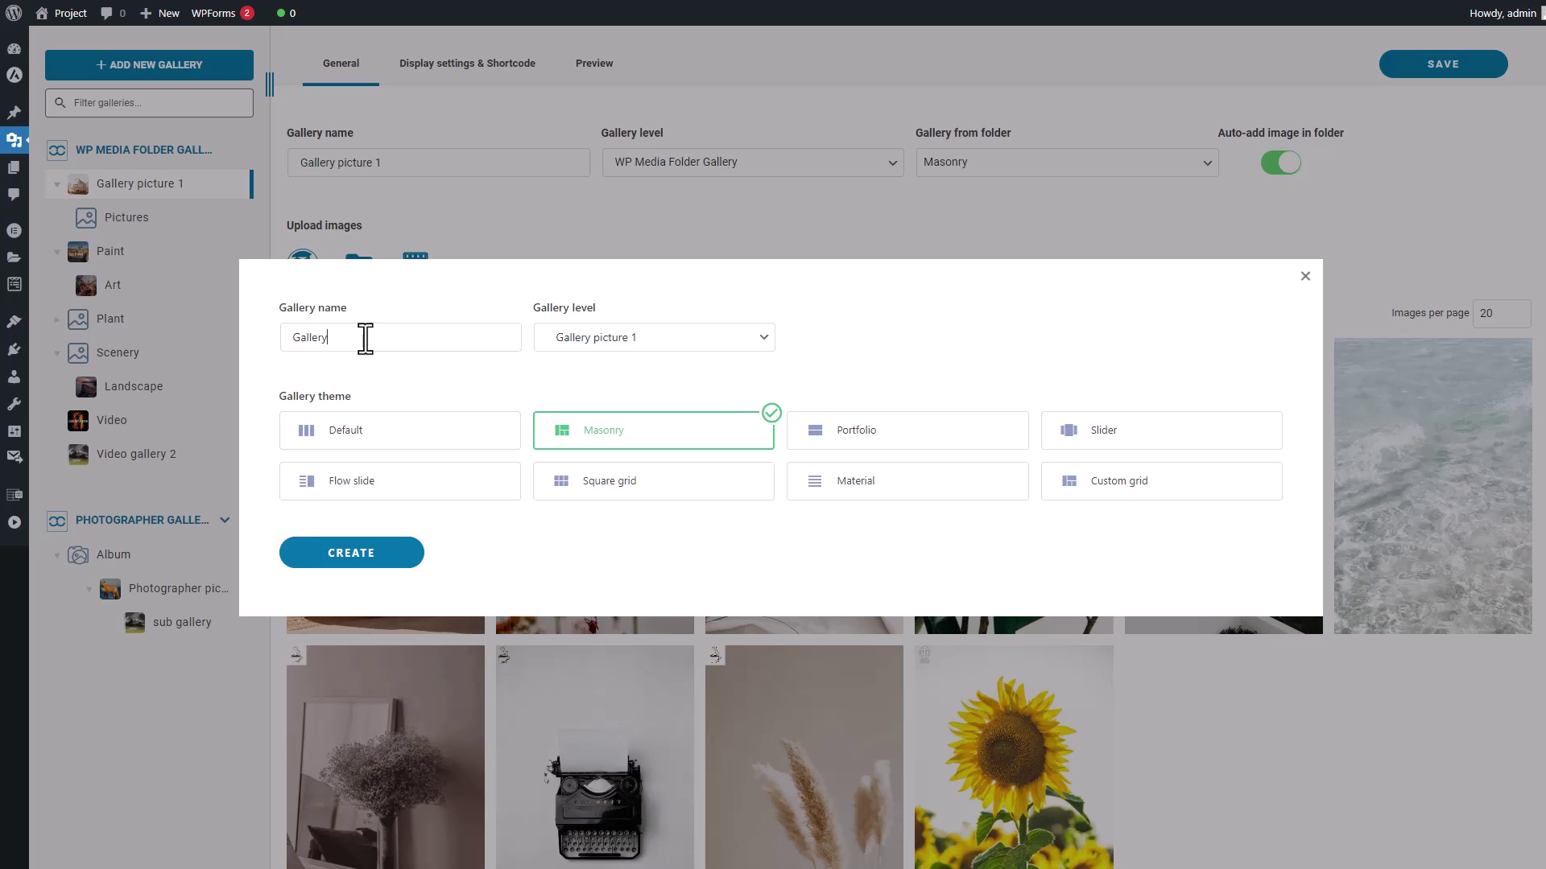
text(Gallery folder)
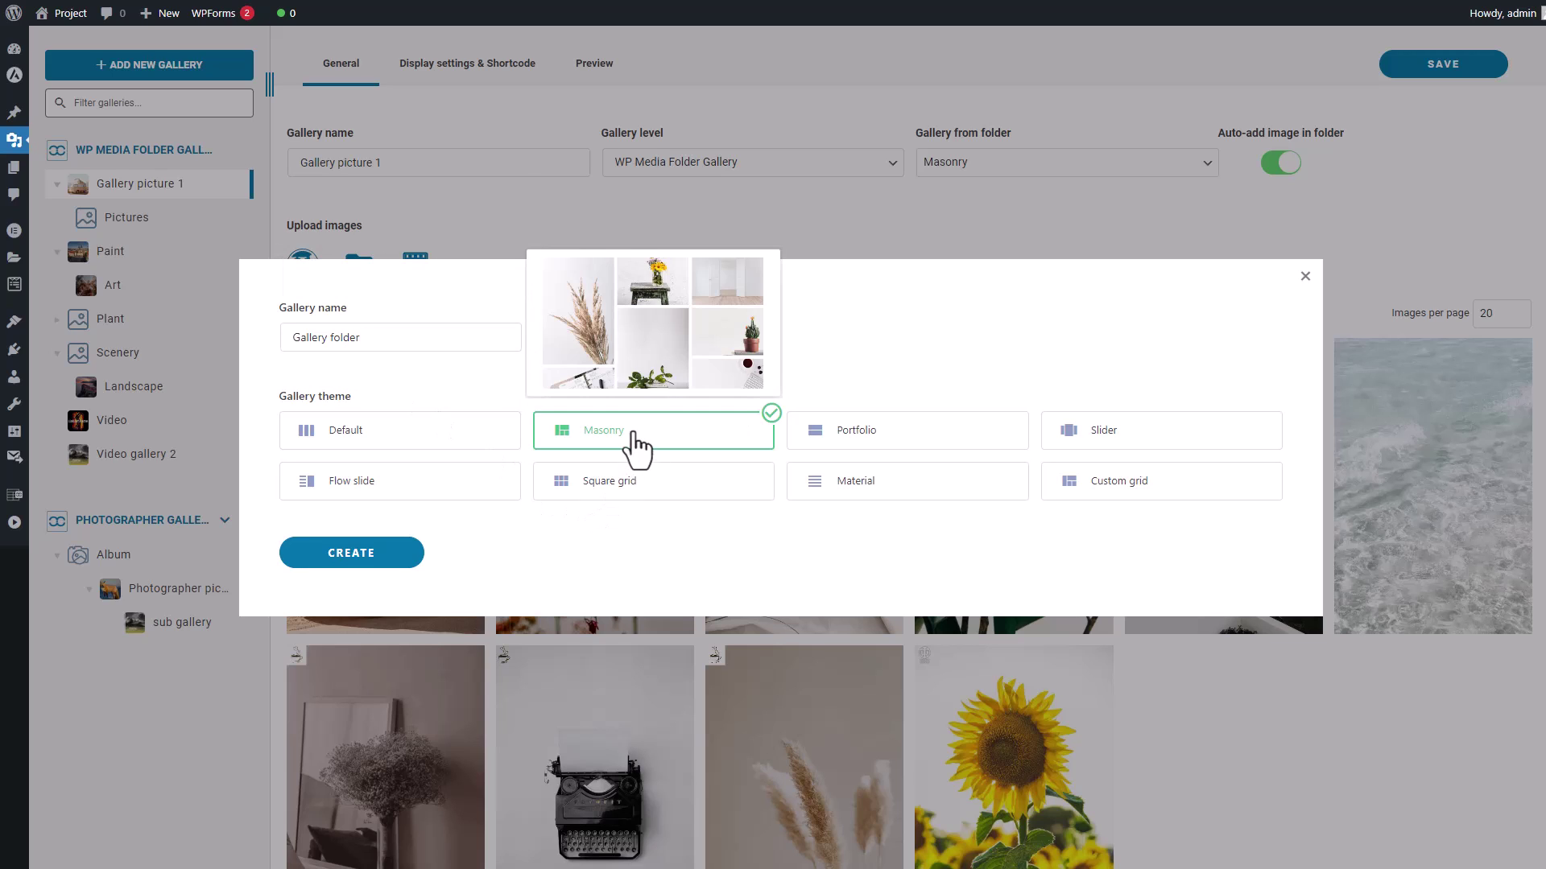
mouse_move(700, 483)
click(351, 552)
Set the gallery source folder to Book with Auto-add enabled, and save
click(1070, 162)
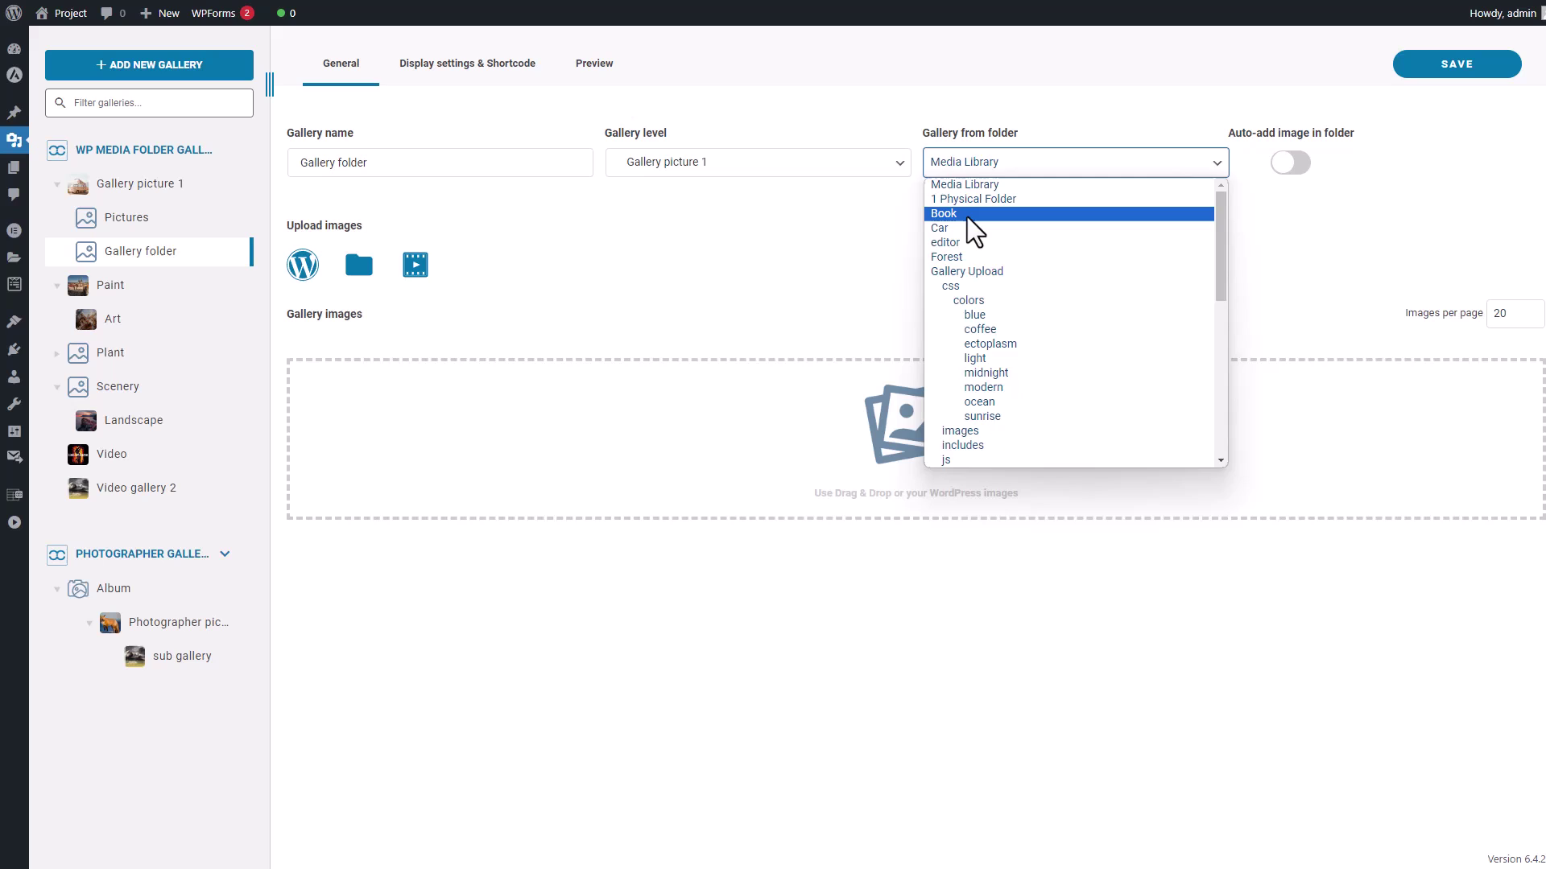
click(976, 230)
click(1282, 167)
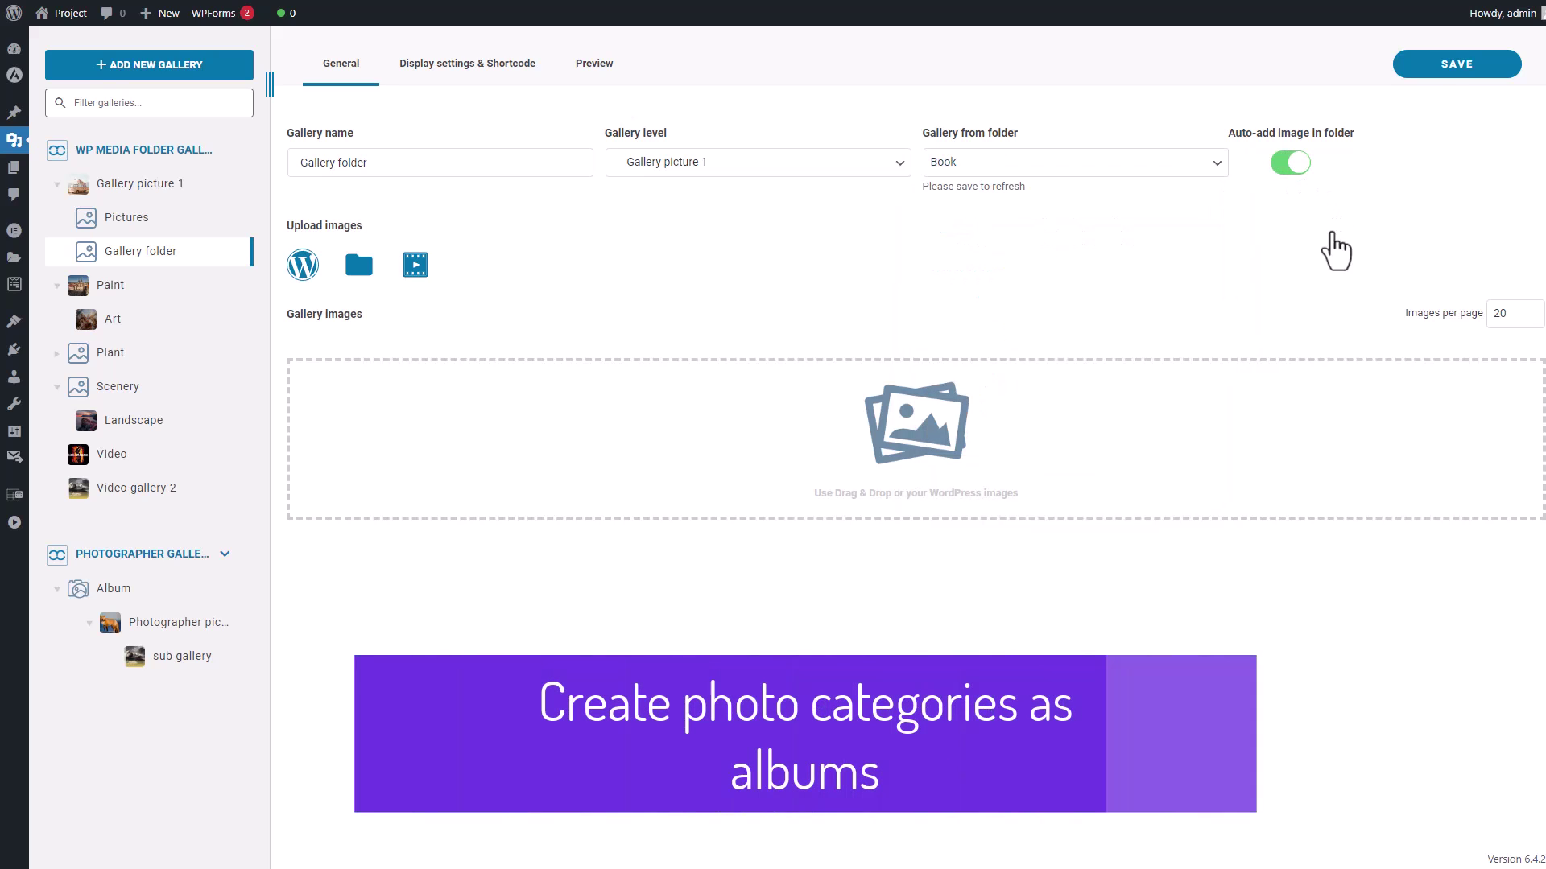
click(1445, 68)
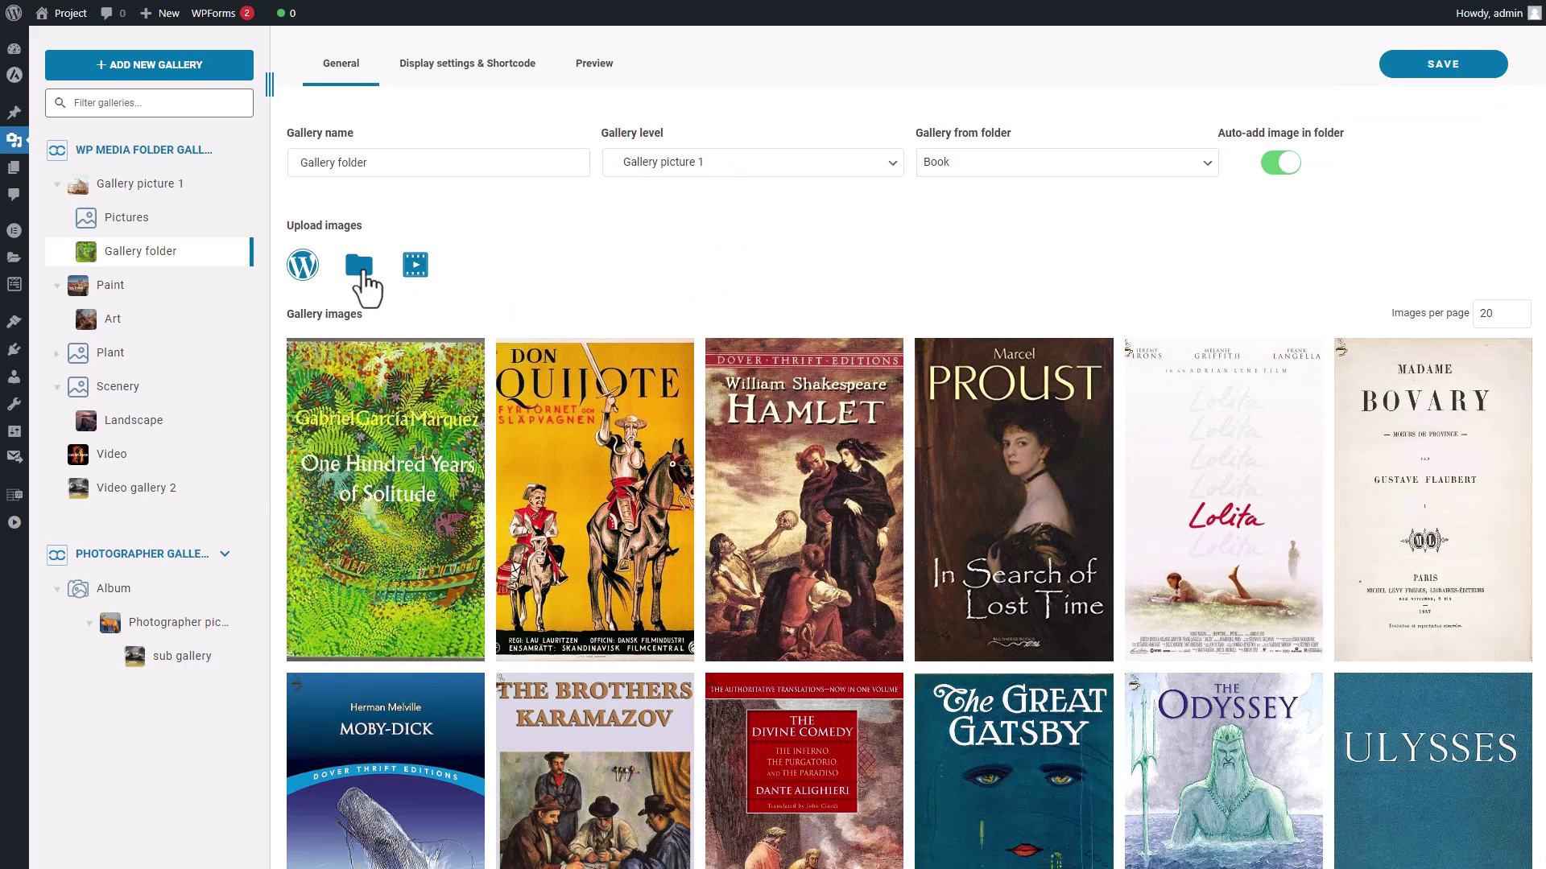
click(359, 267)
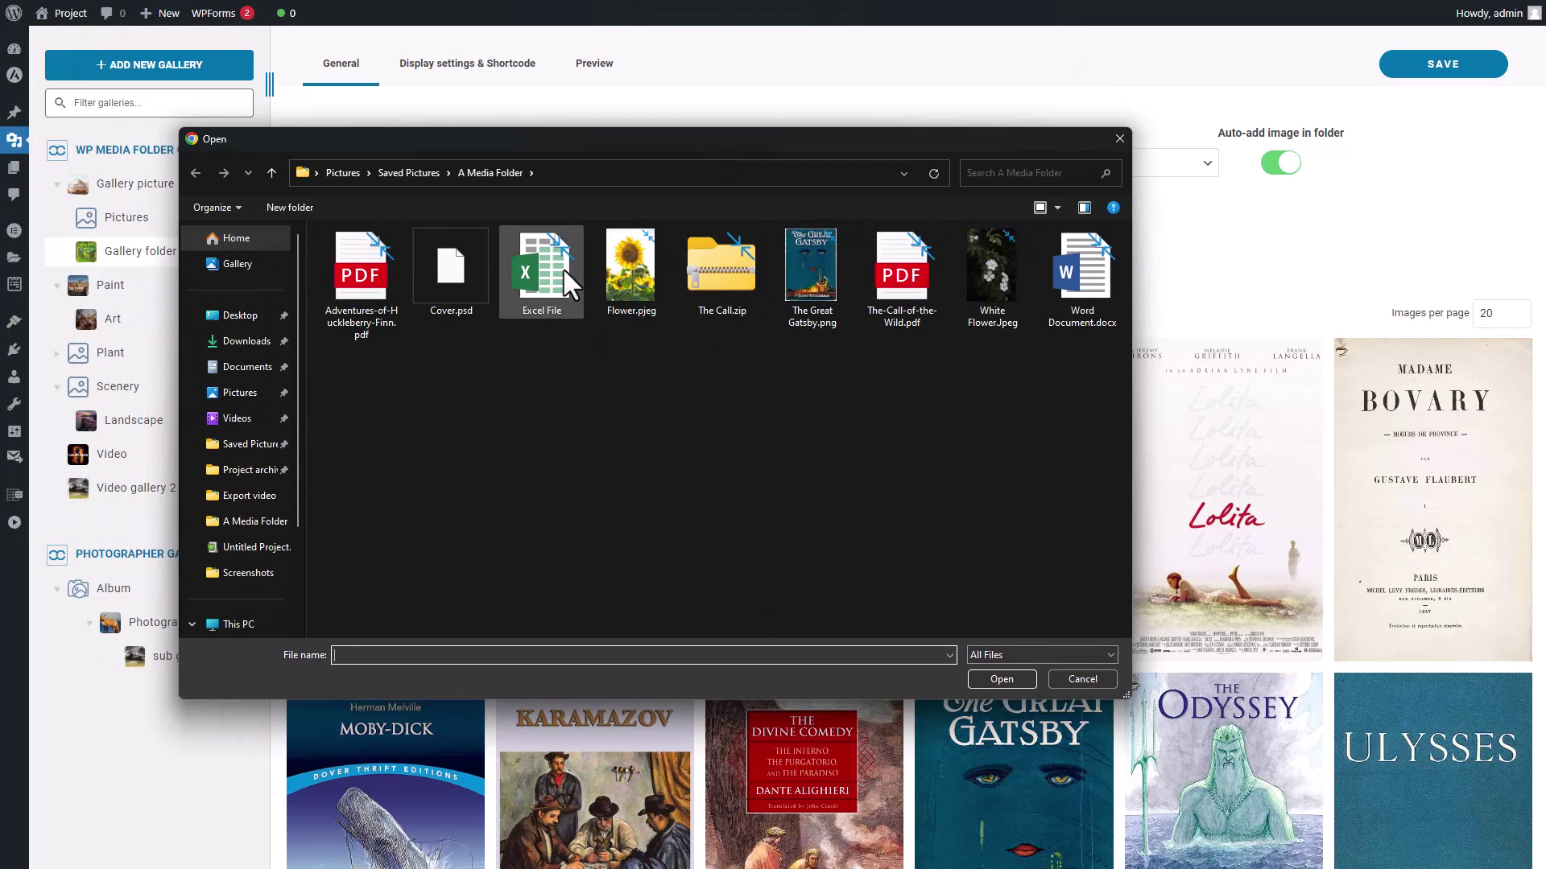
click(1102, 683)
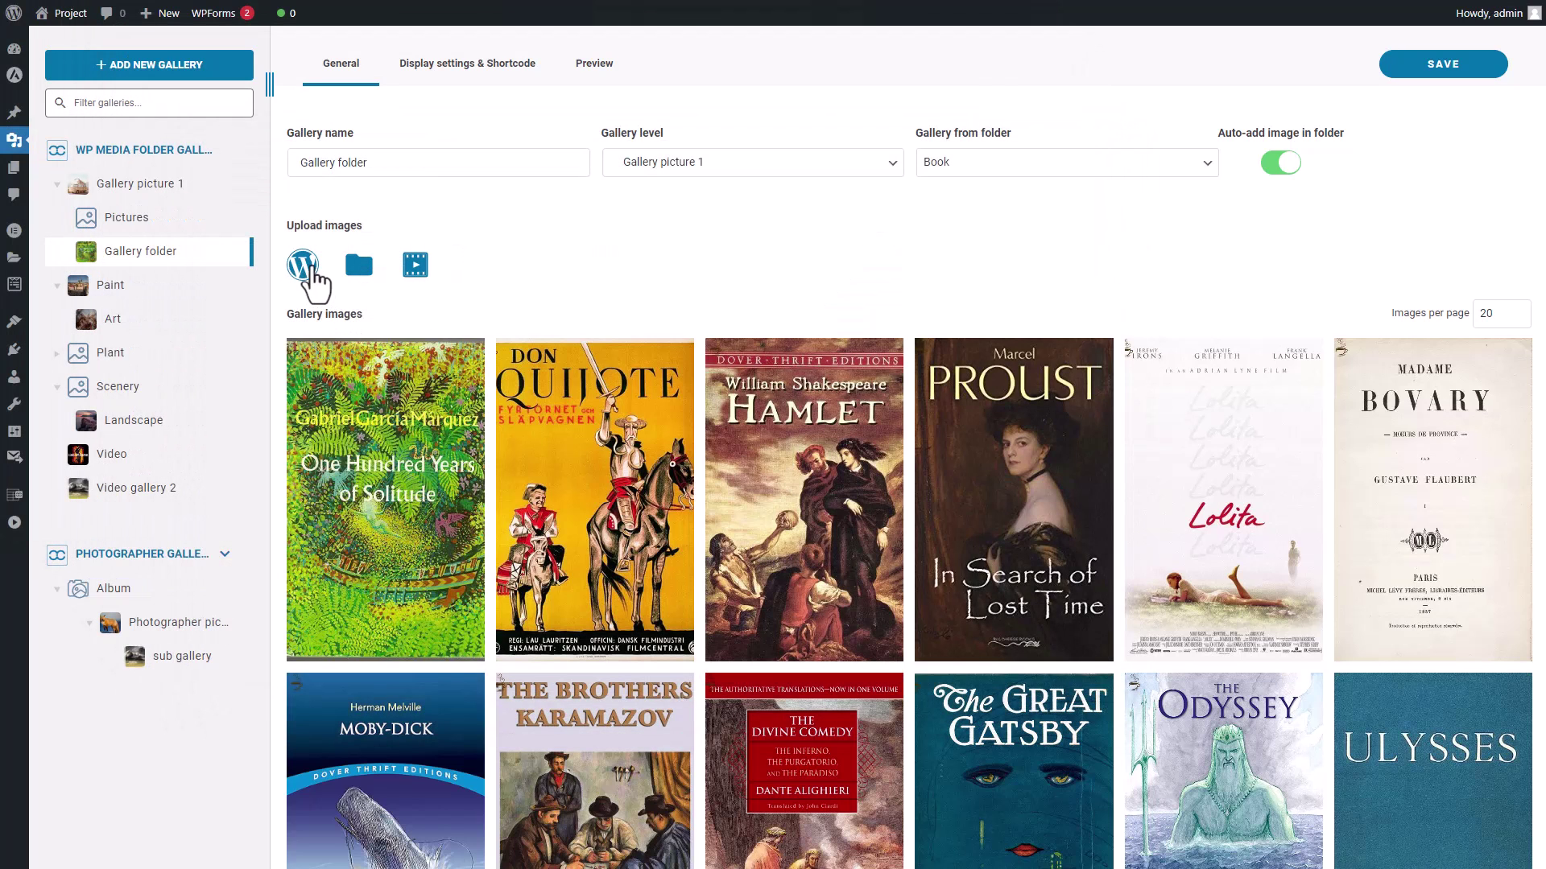
click(303, 266)
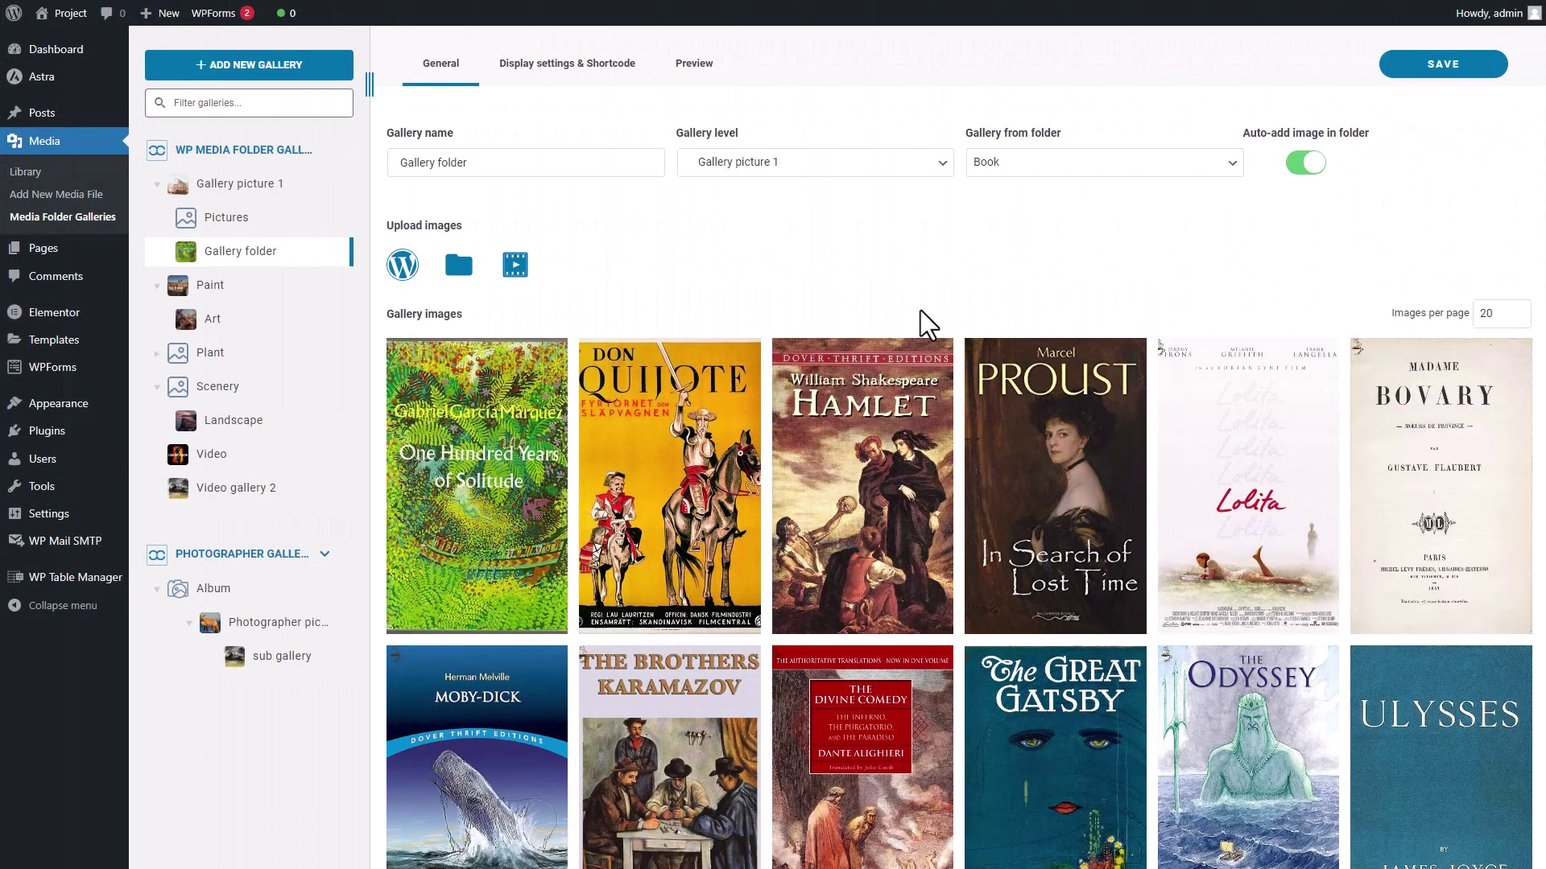
Save the tag 'fiction' on One Hundred Years Of Solitude and 'fiction, classic' on Don Quixote
mouse_move(535, 379)
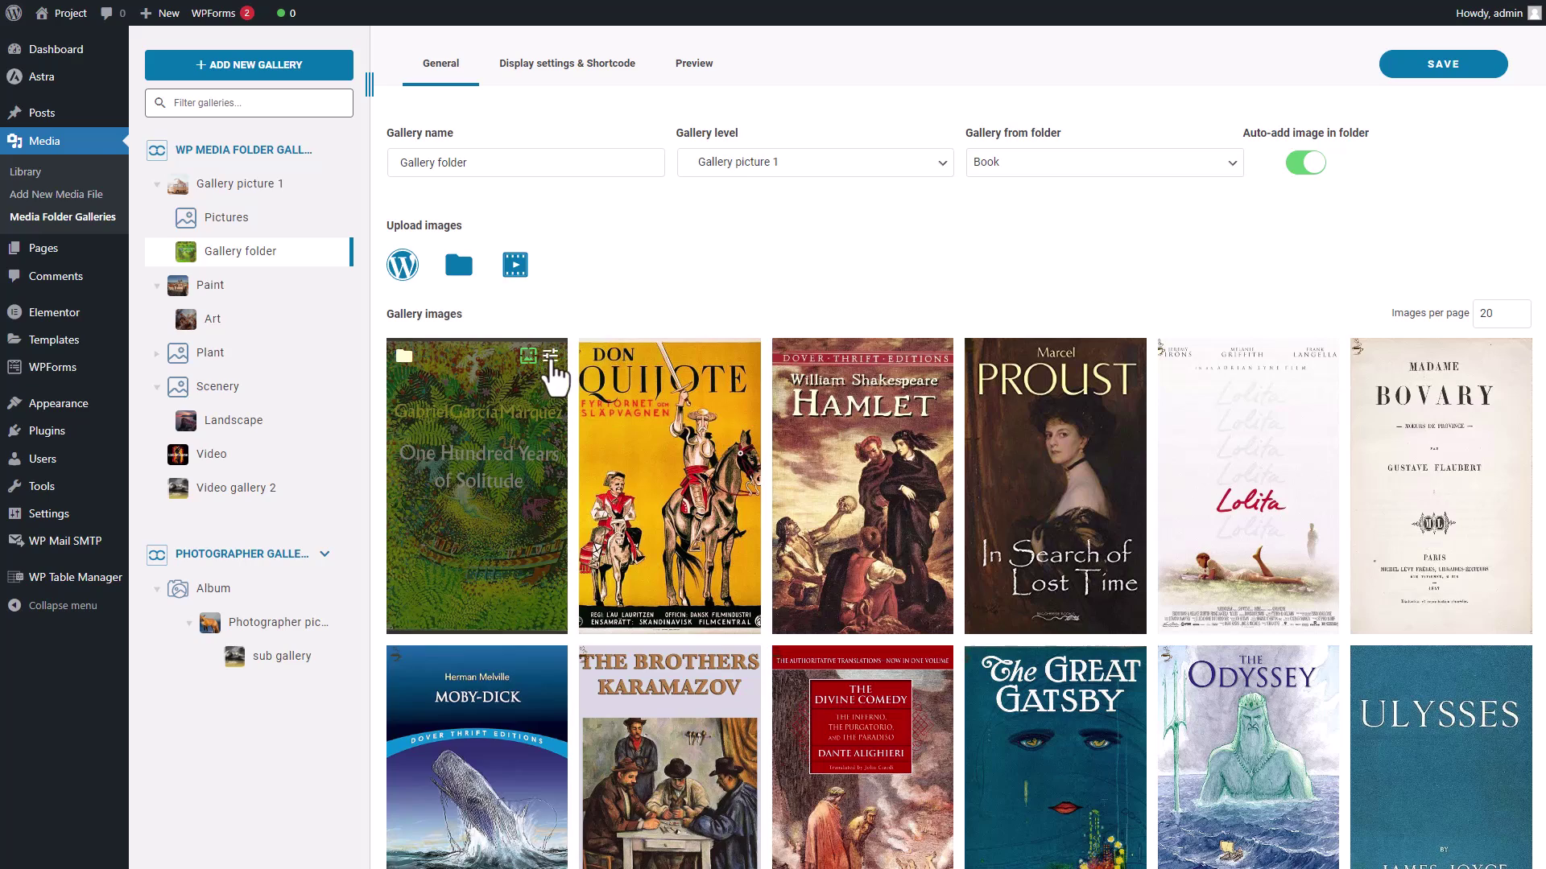
click(548, 359)
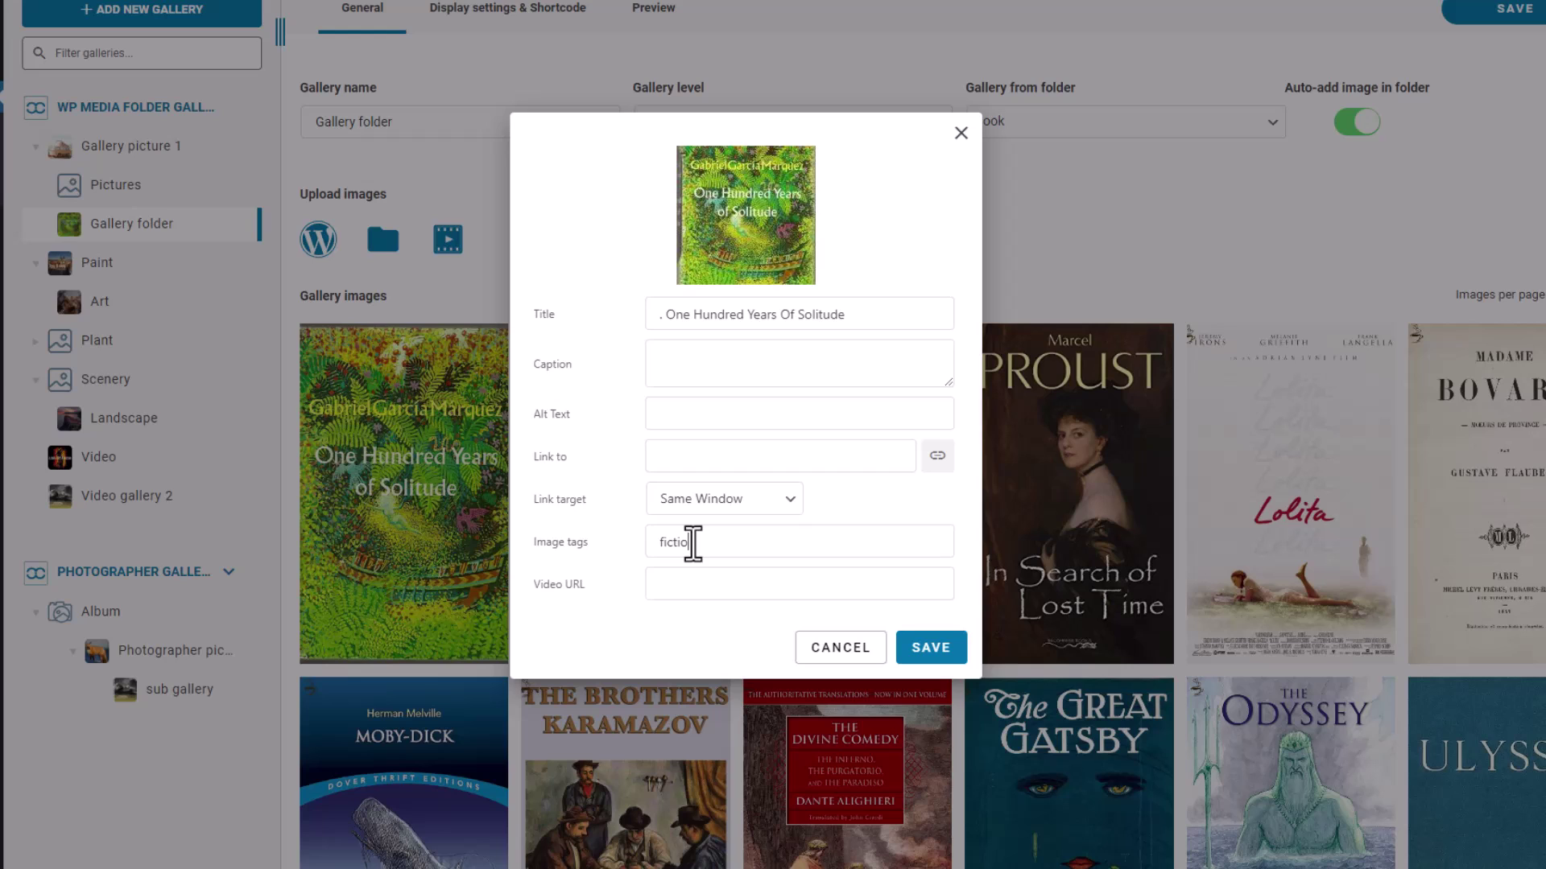
click(926, 652)
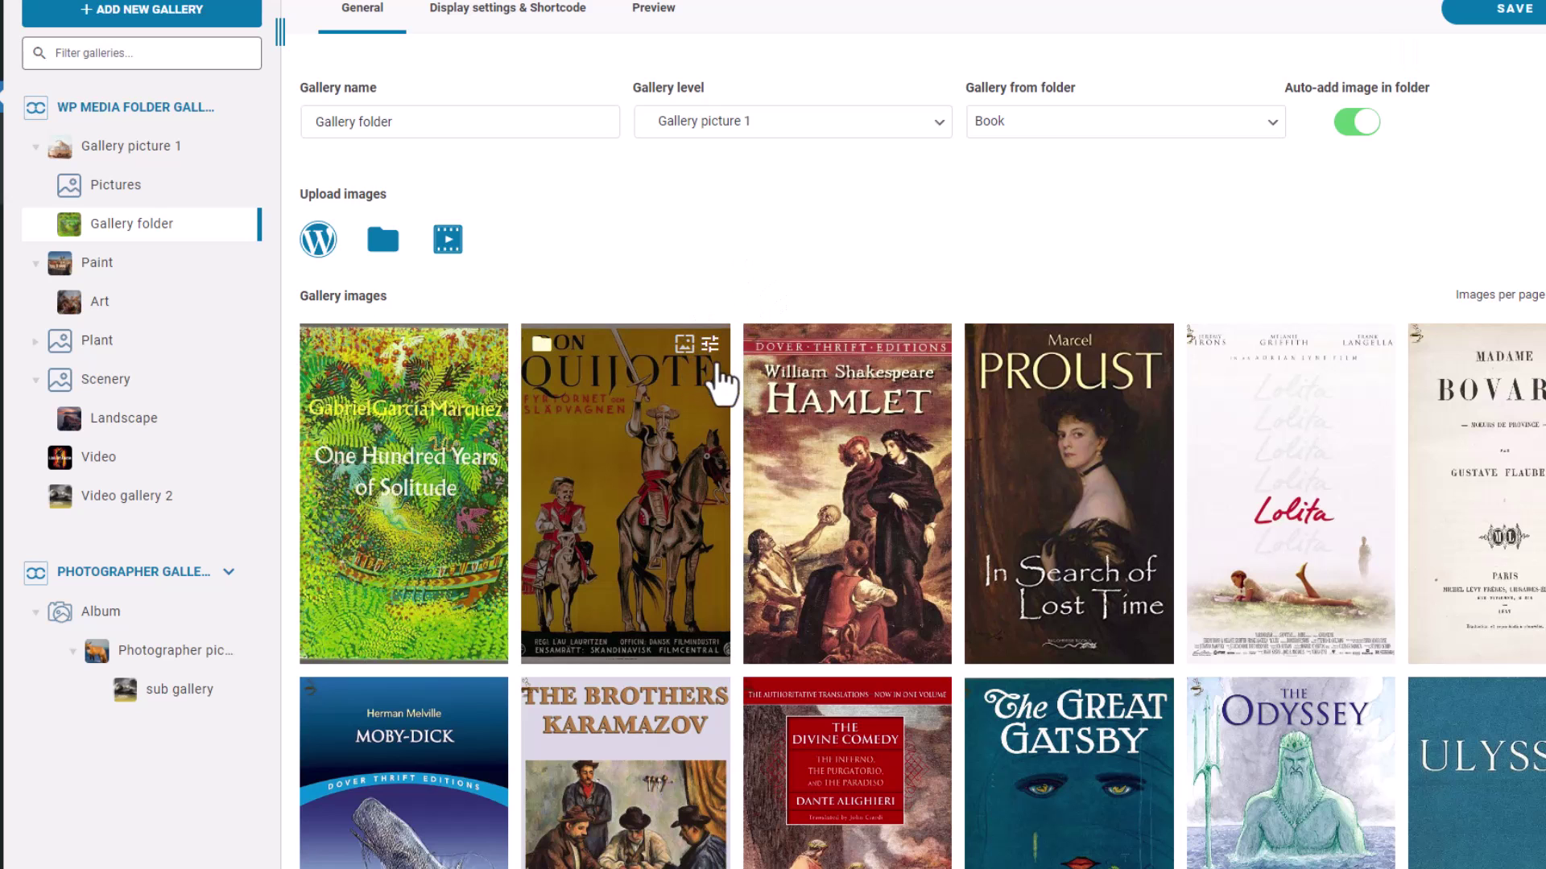
click(704, 618)
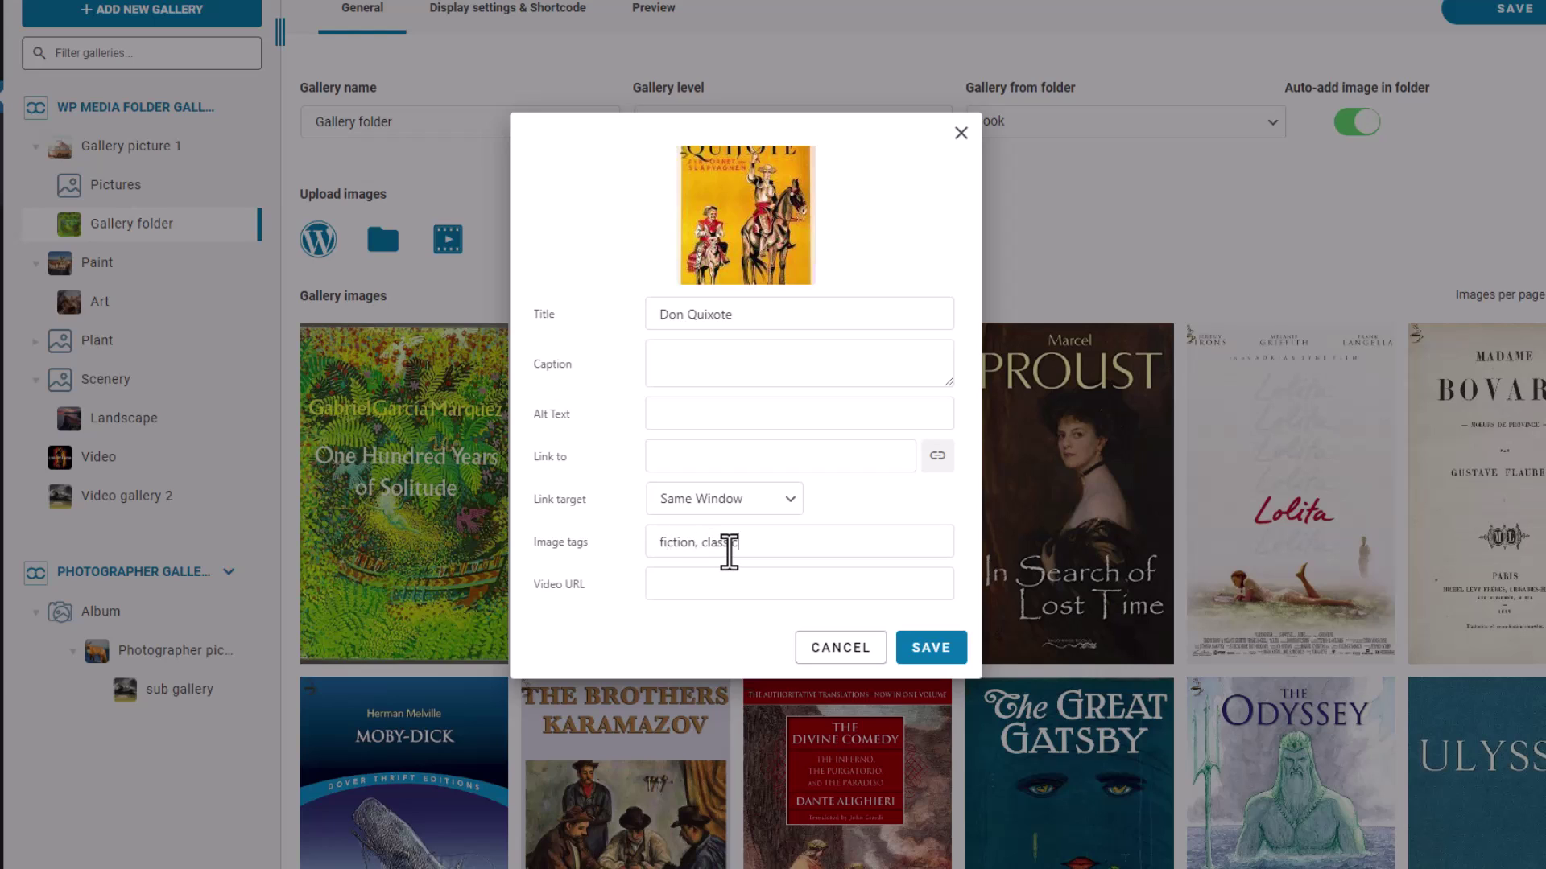
click(932, 654)
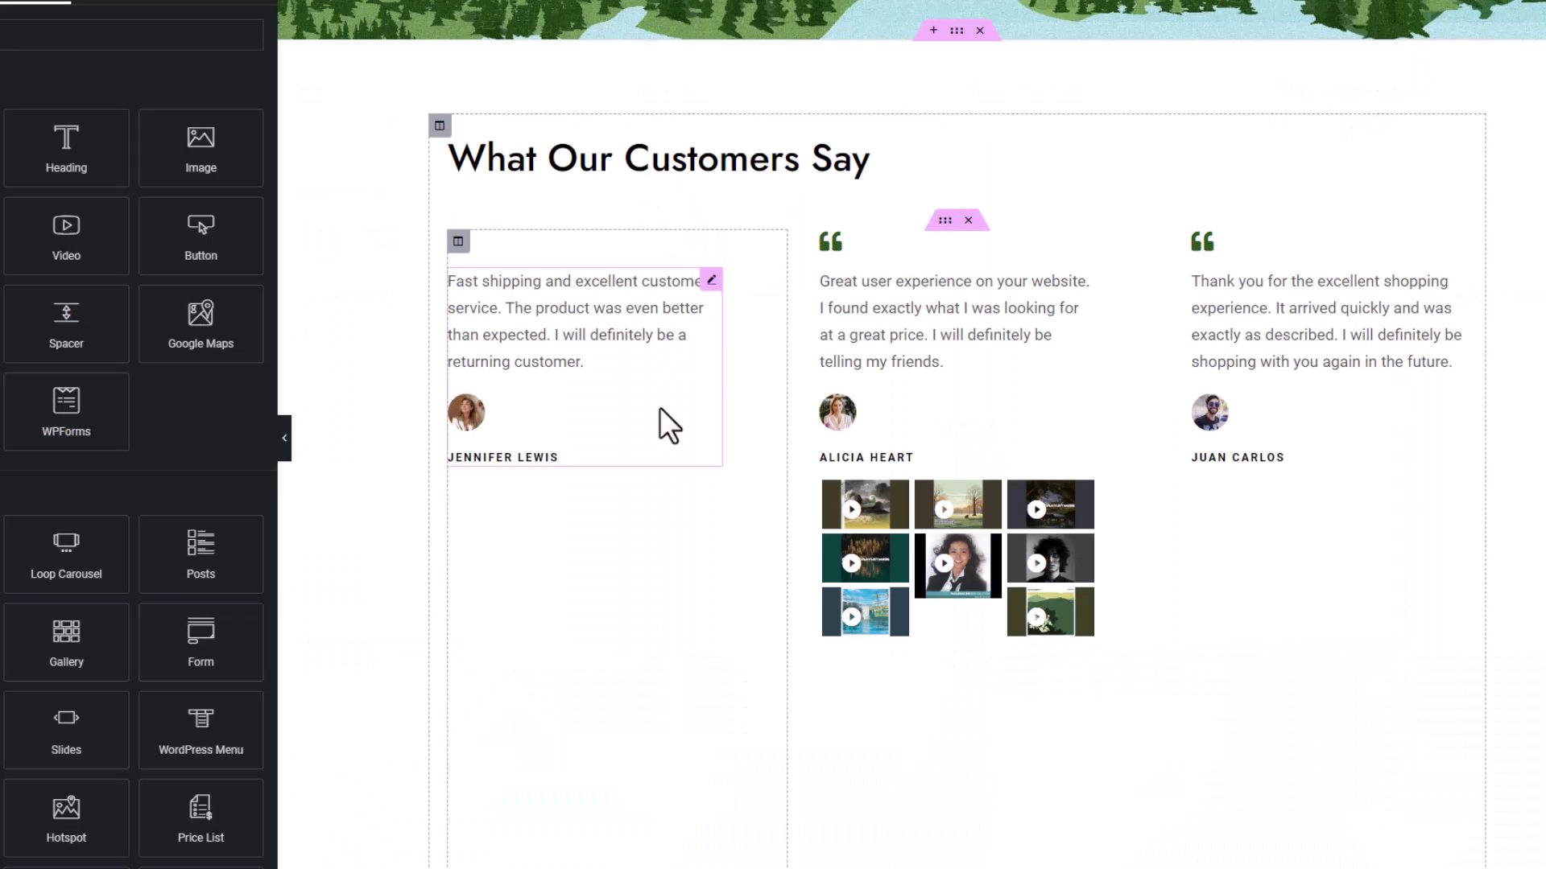
Add a container below the mountain header and drop the WP Media Folder Gallery Addon widget into it
scroll(941, 218, up, 3)
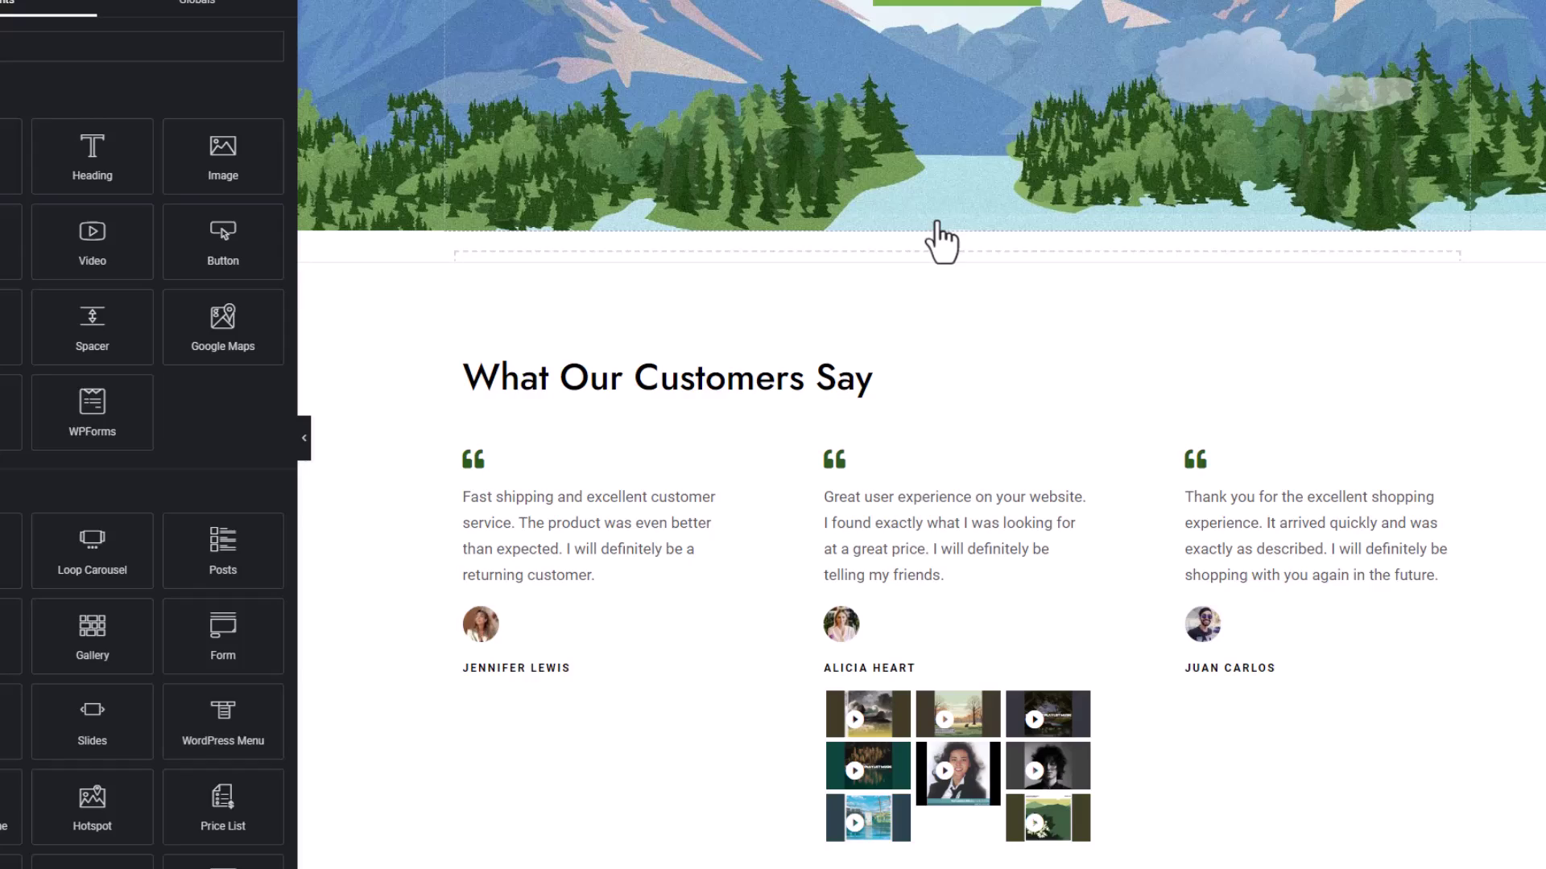
click(941, 241)
click(82, 54)
text(WP)
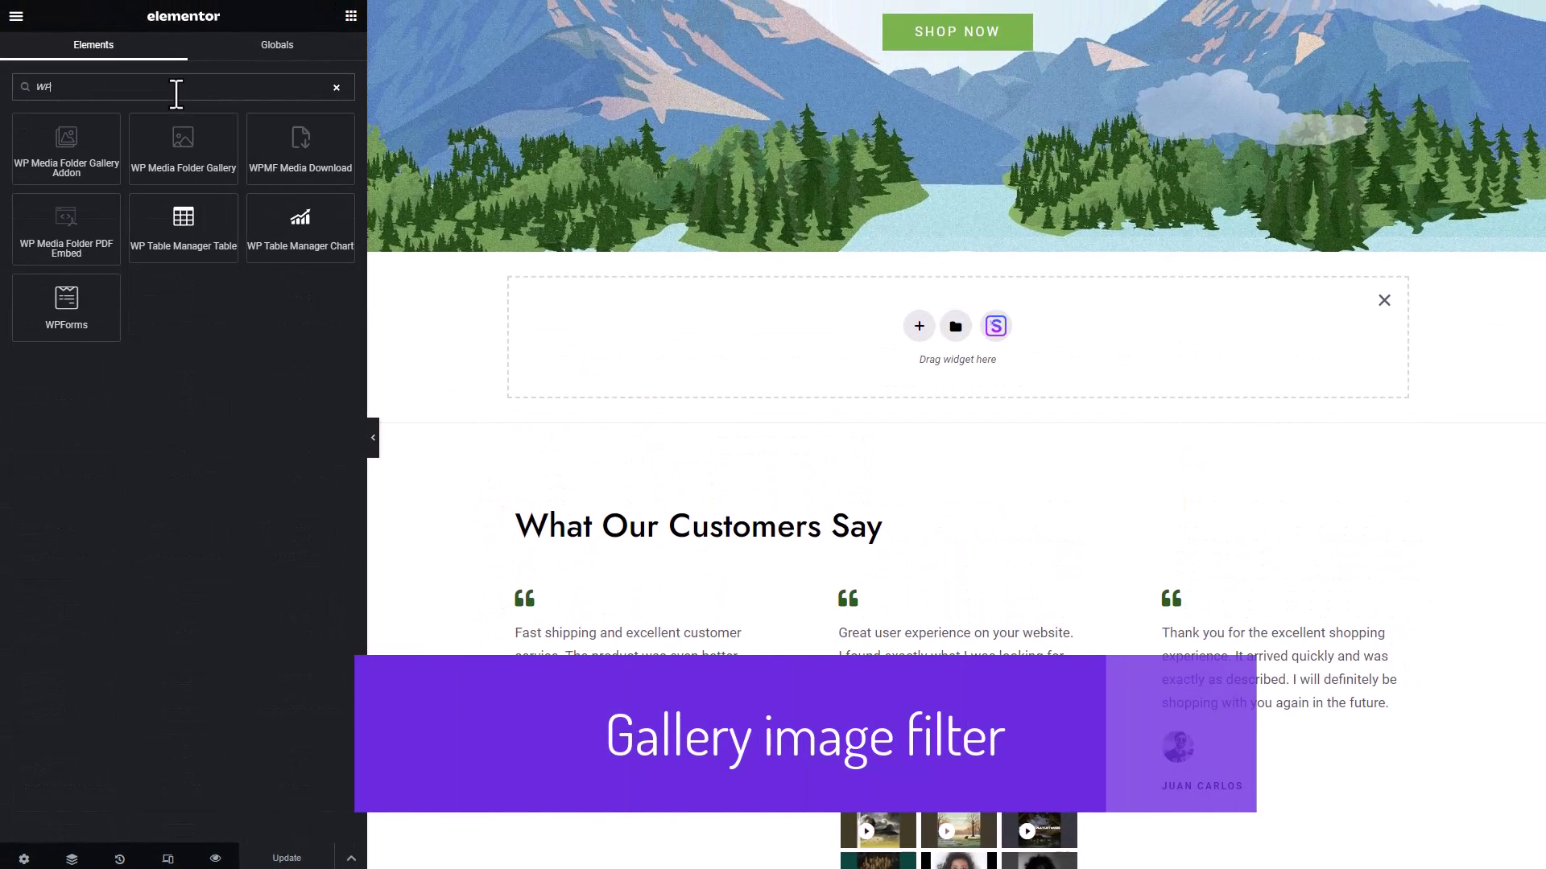
drag(62, 131, 898, 339)
Select the Gallery folder gallery and enable Display Images Tags as filters
click(264, 272)
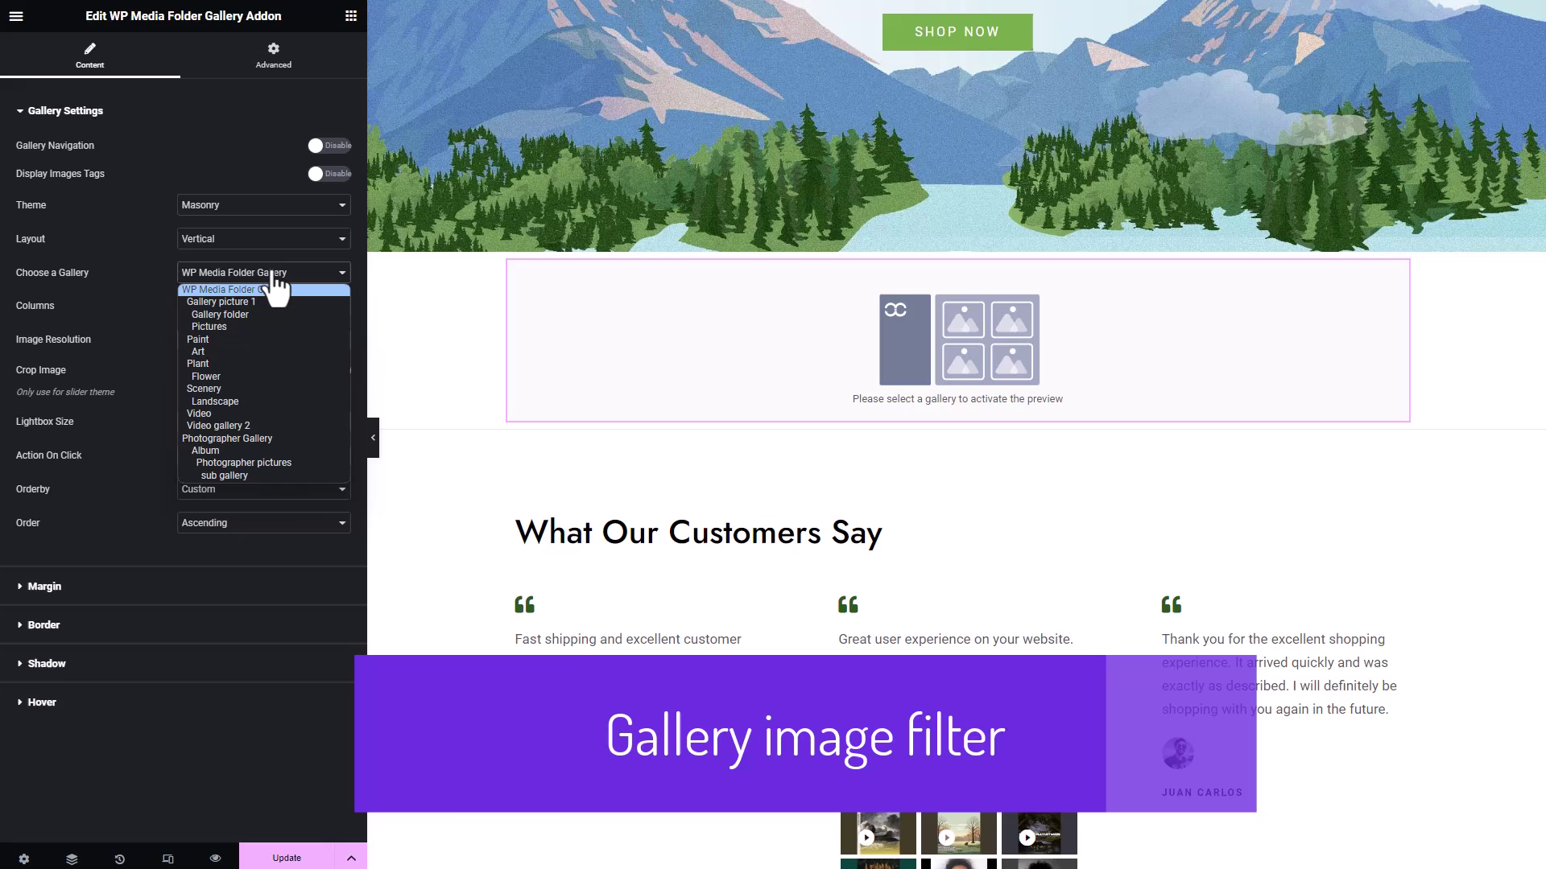
click(256, 314)
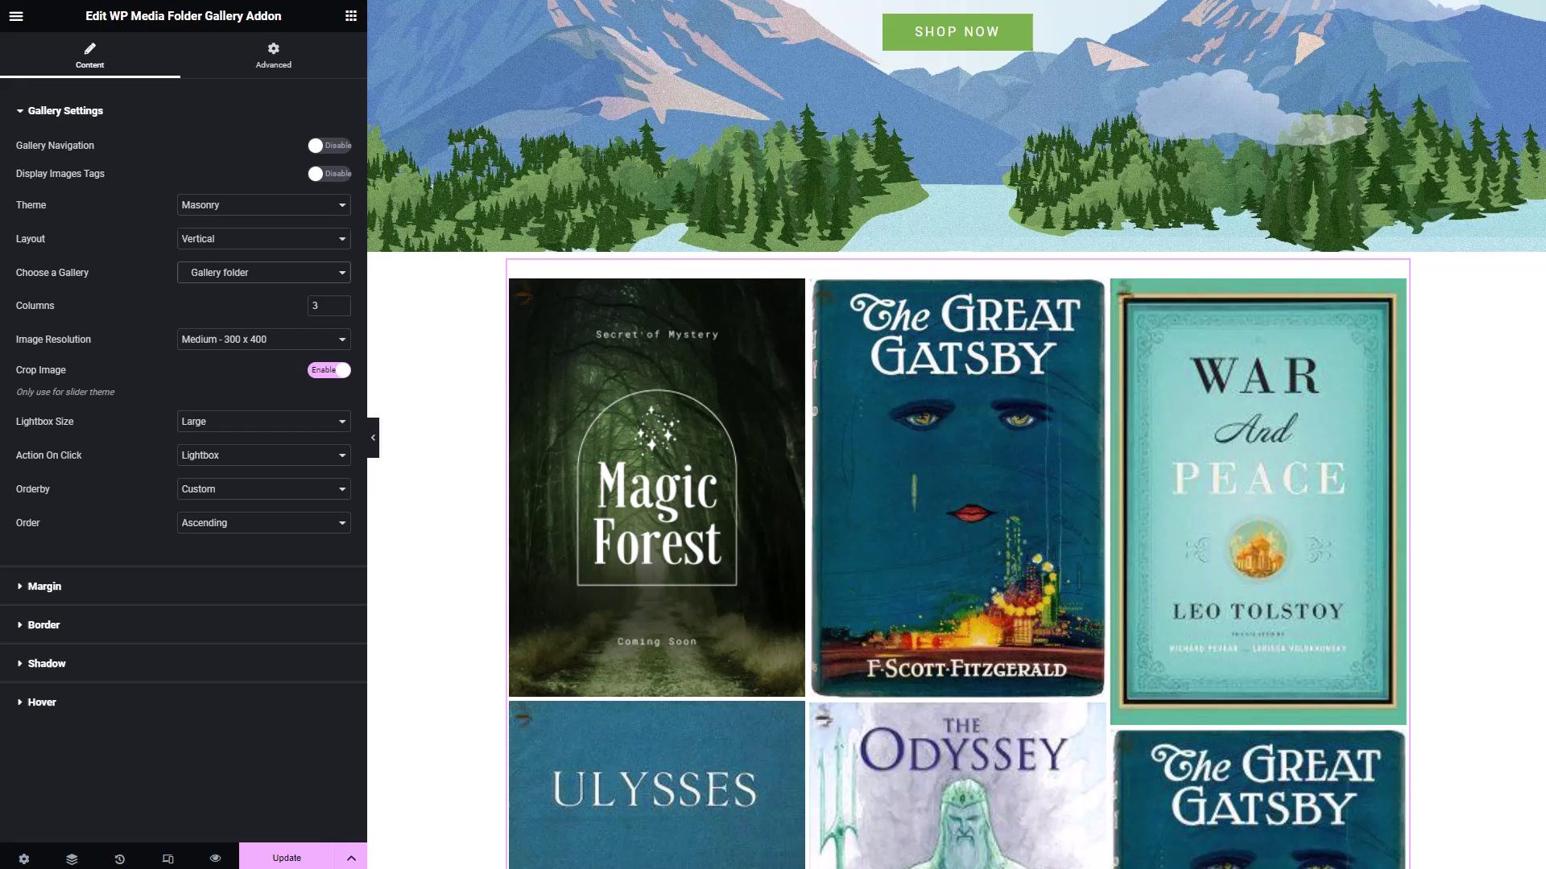
click(330, 174)
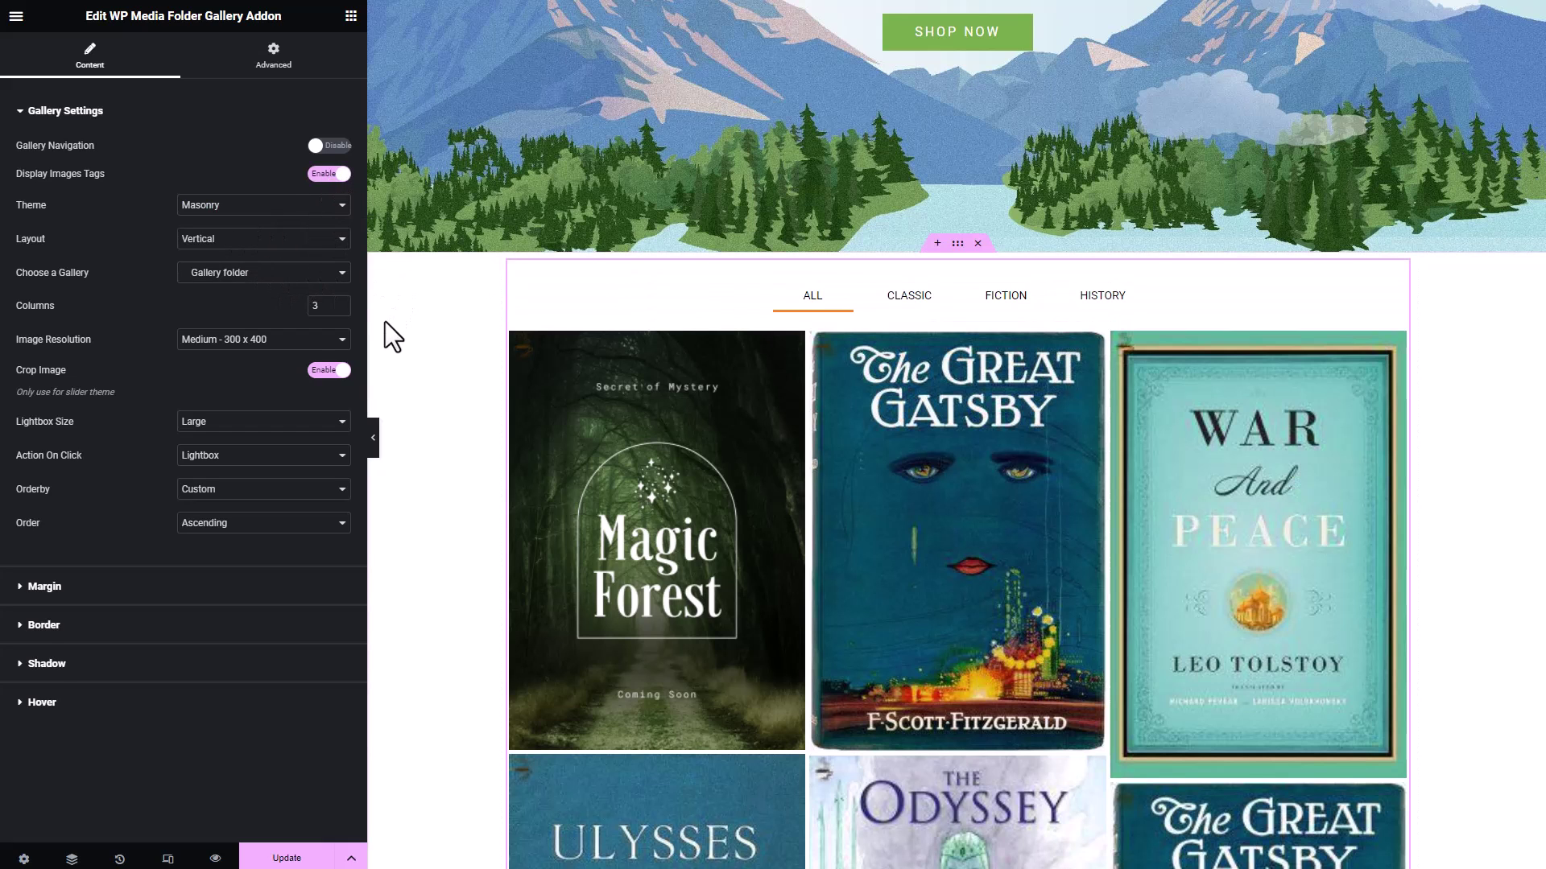
scroll(384, 324, down, 1)
scroll(926, 193, down, 1)
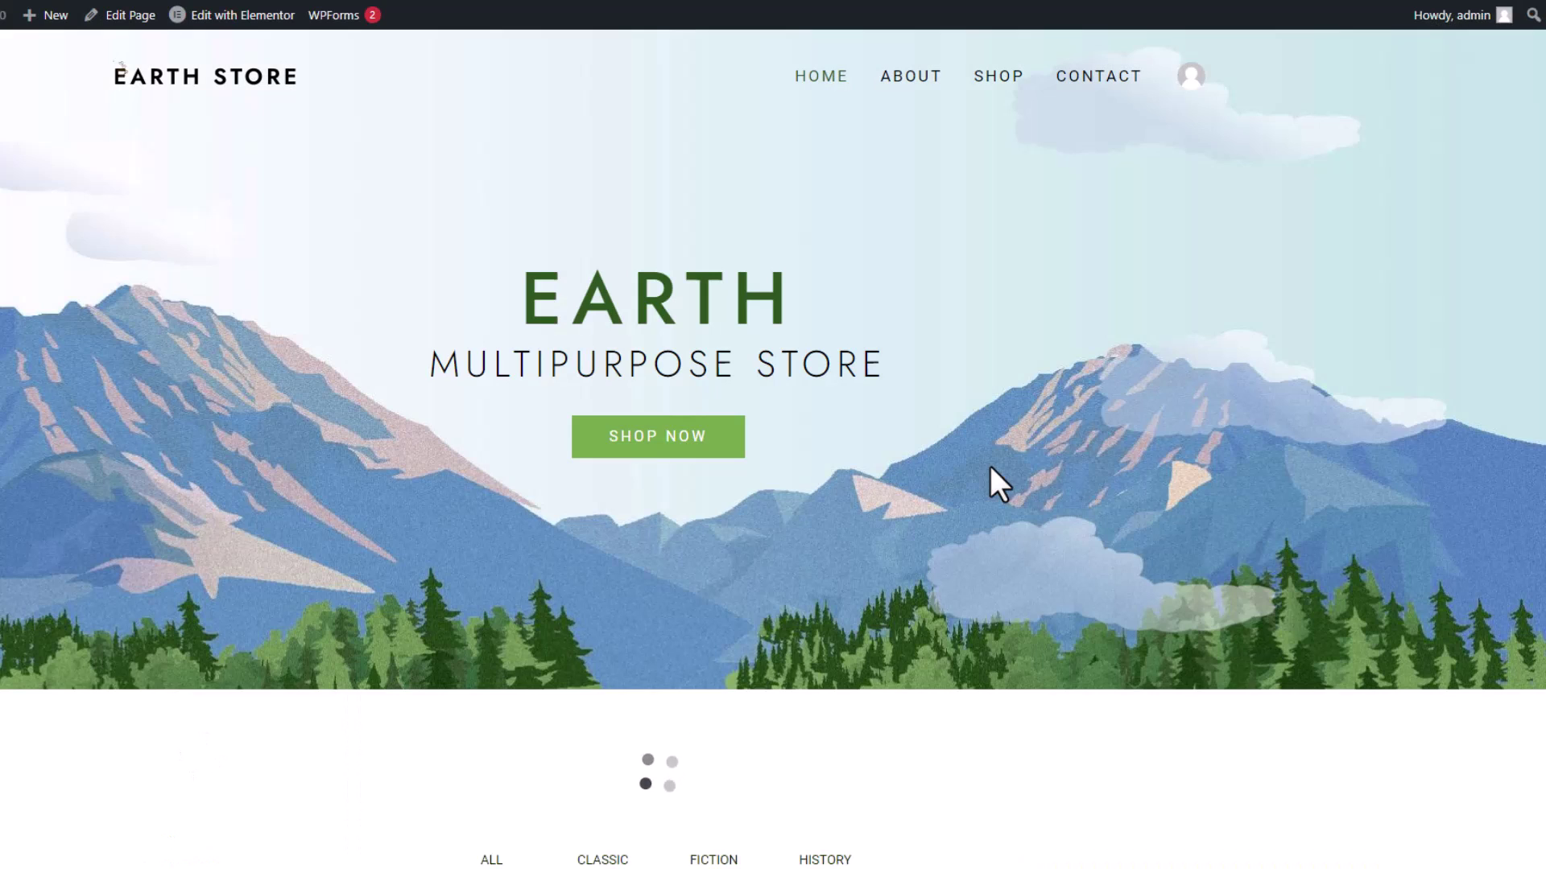
Filter the live gallery by Classic, Fiction and History in turn, then return to Classic
scroll(904, 536, down, 6)
scroll(909, 555, down, 2)
click(602, 93)
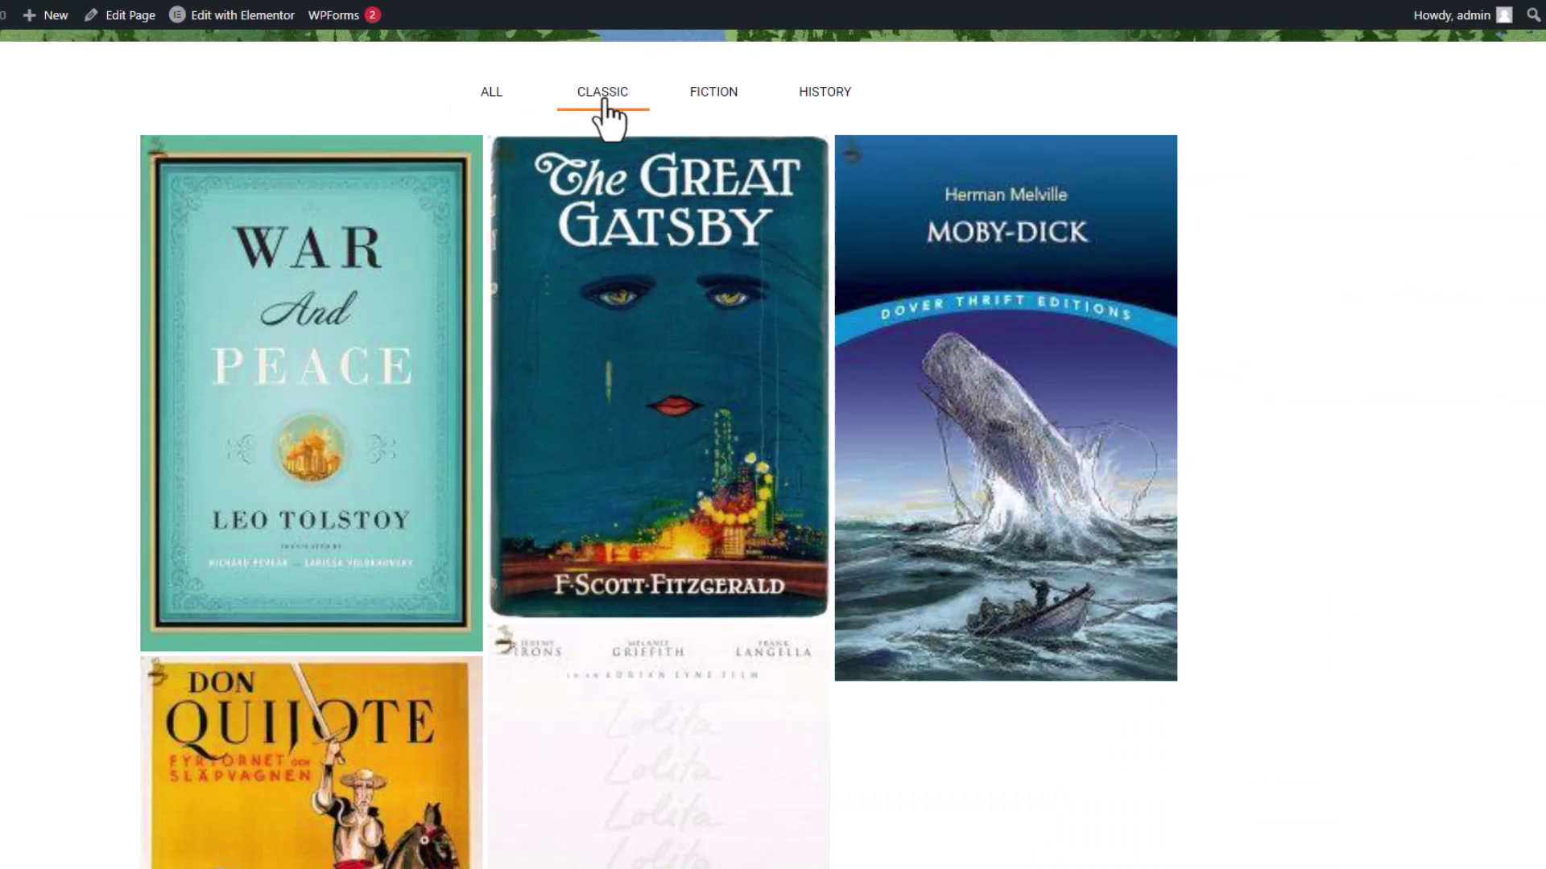
click(695, 95)
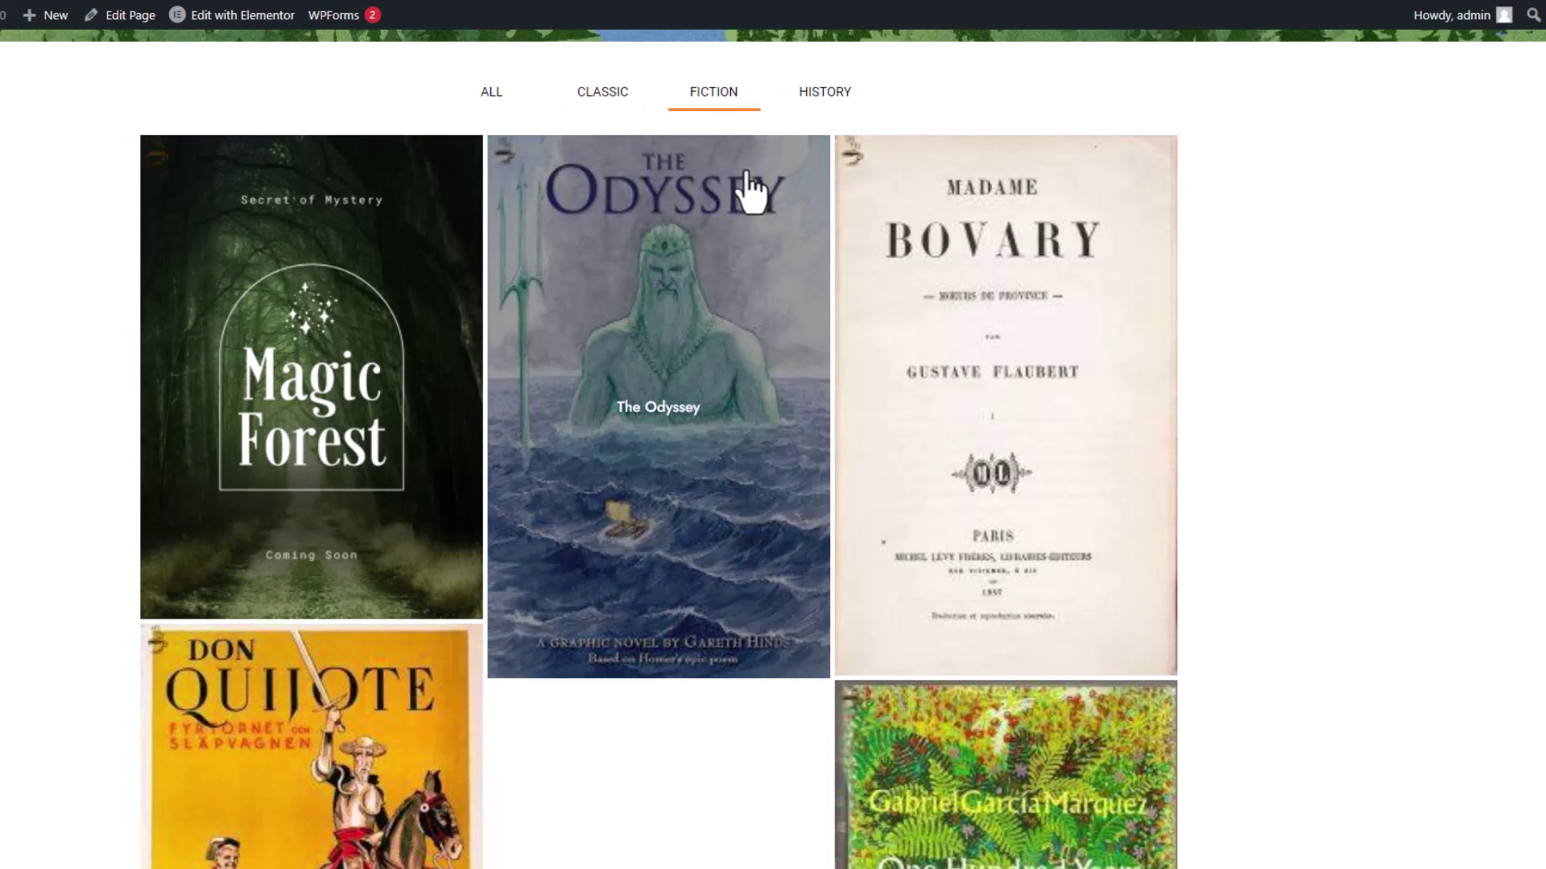
click(812, 103)
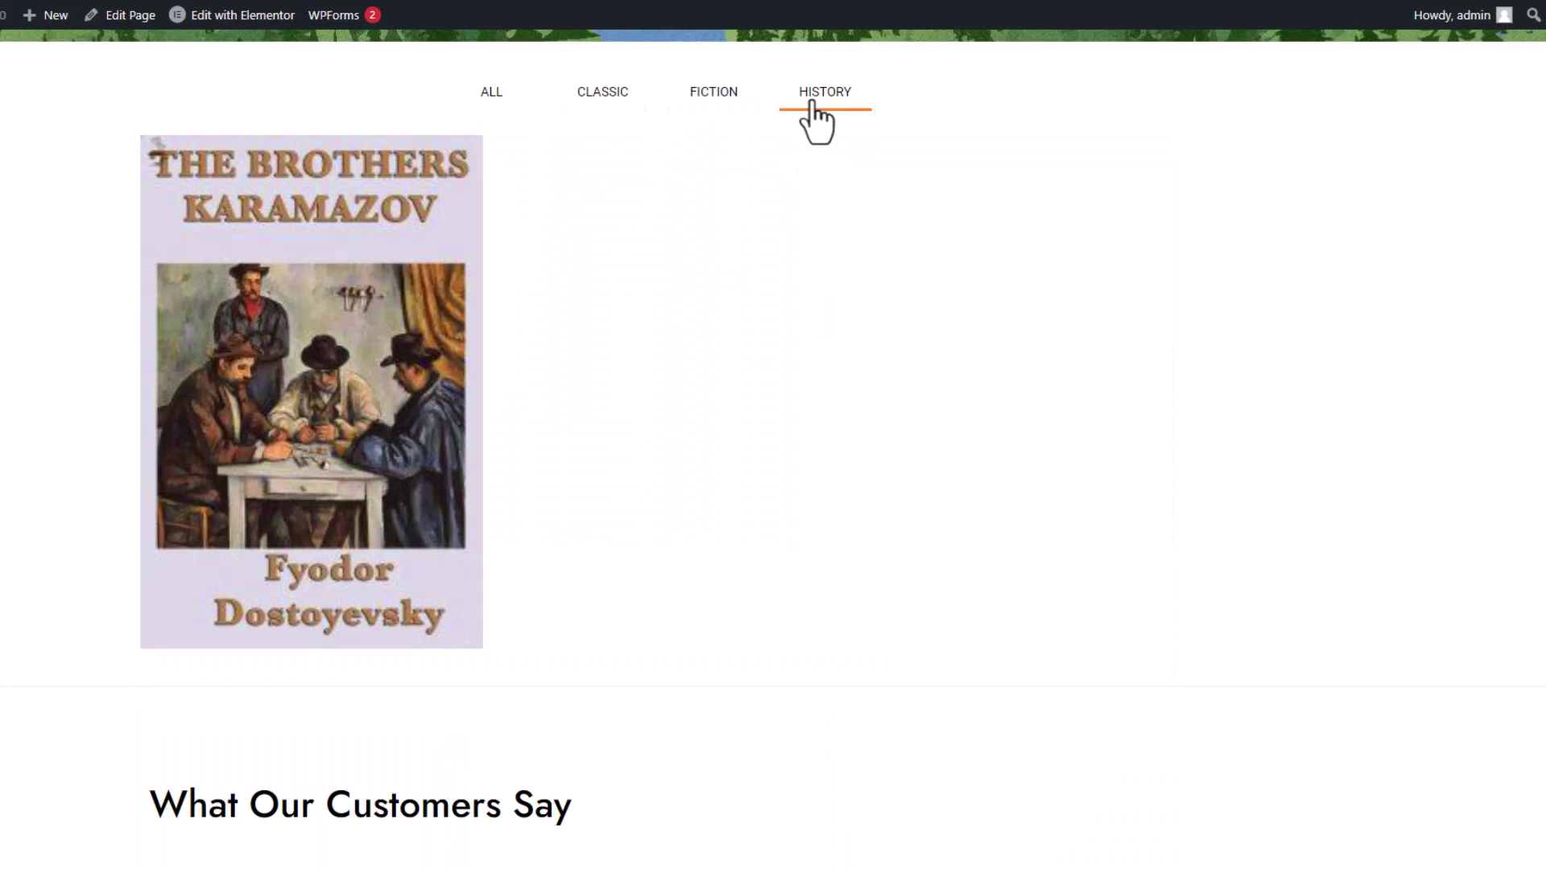
click(593, 113)
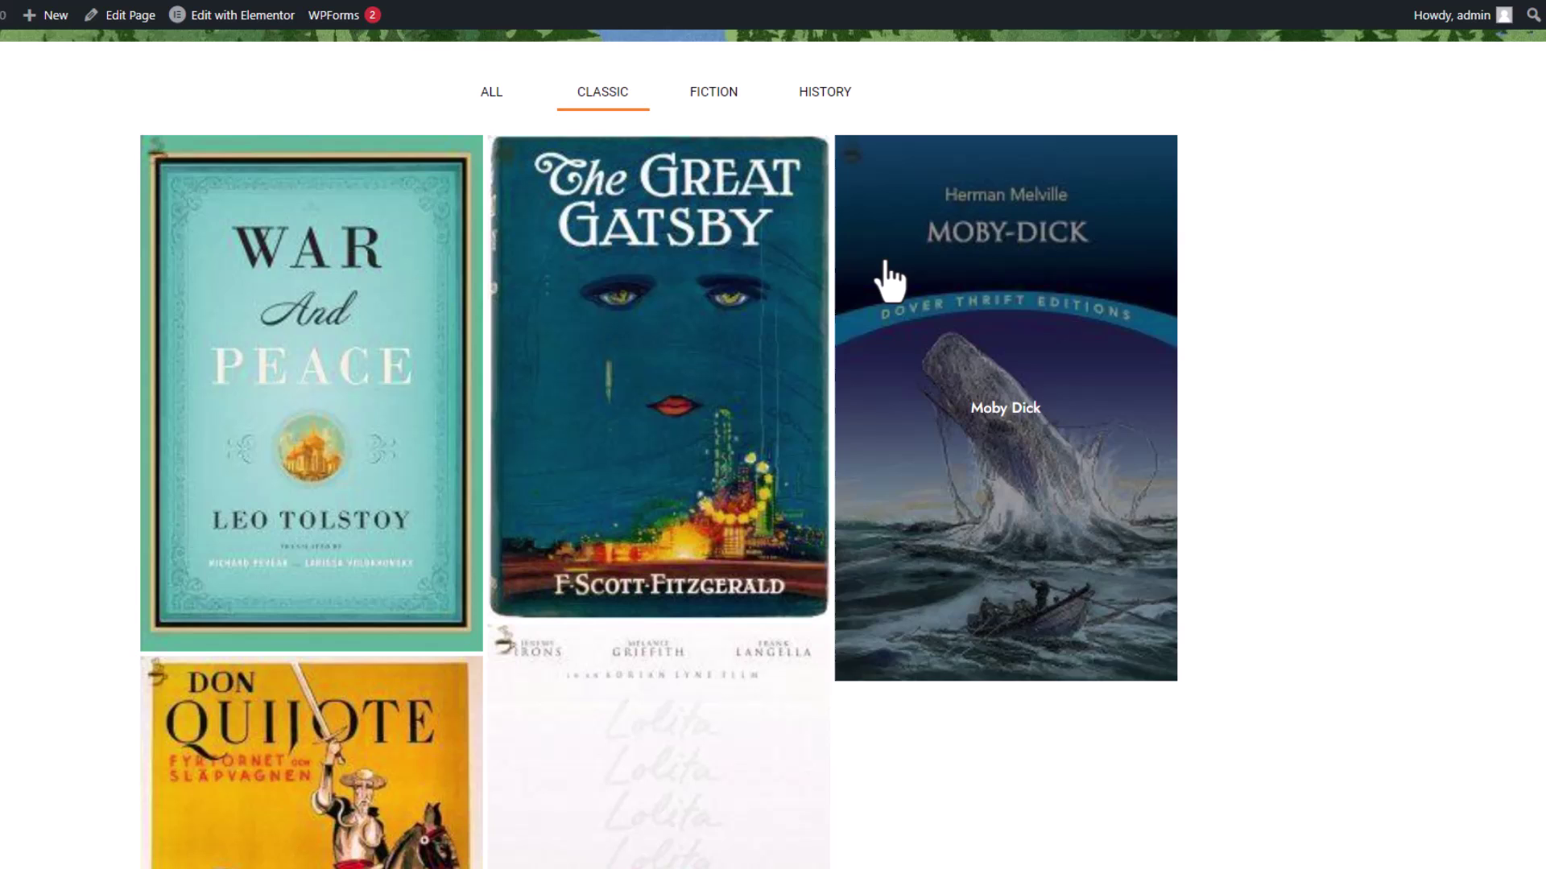
scroll(1283, 384, down, 3)
scroll(1309, 446, up, 1)
scroll(1309, 465, up, 3)
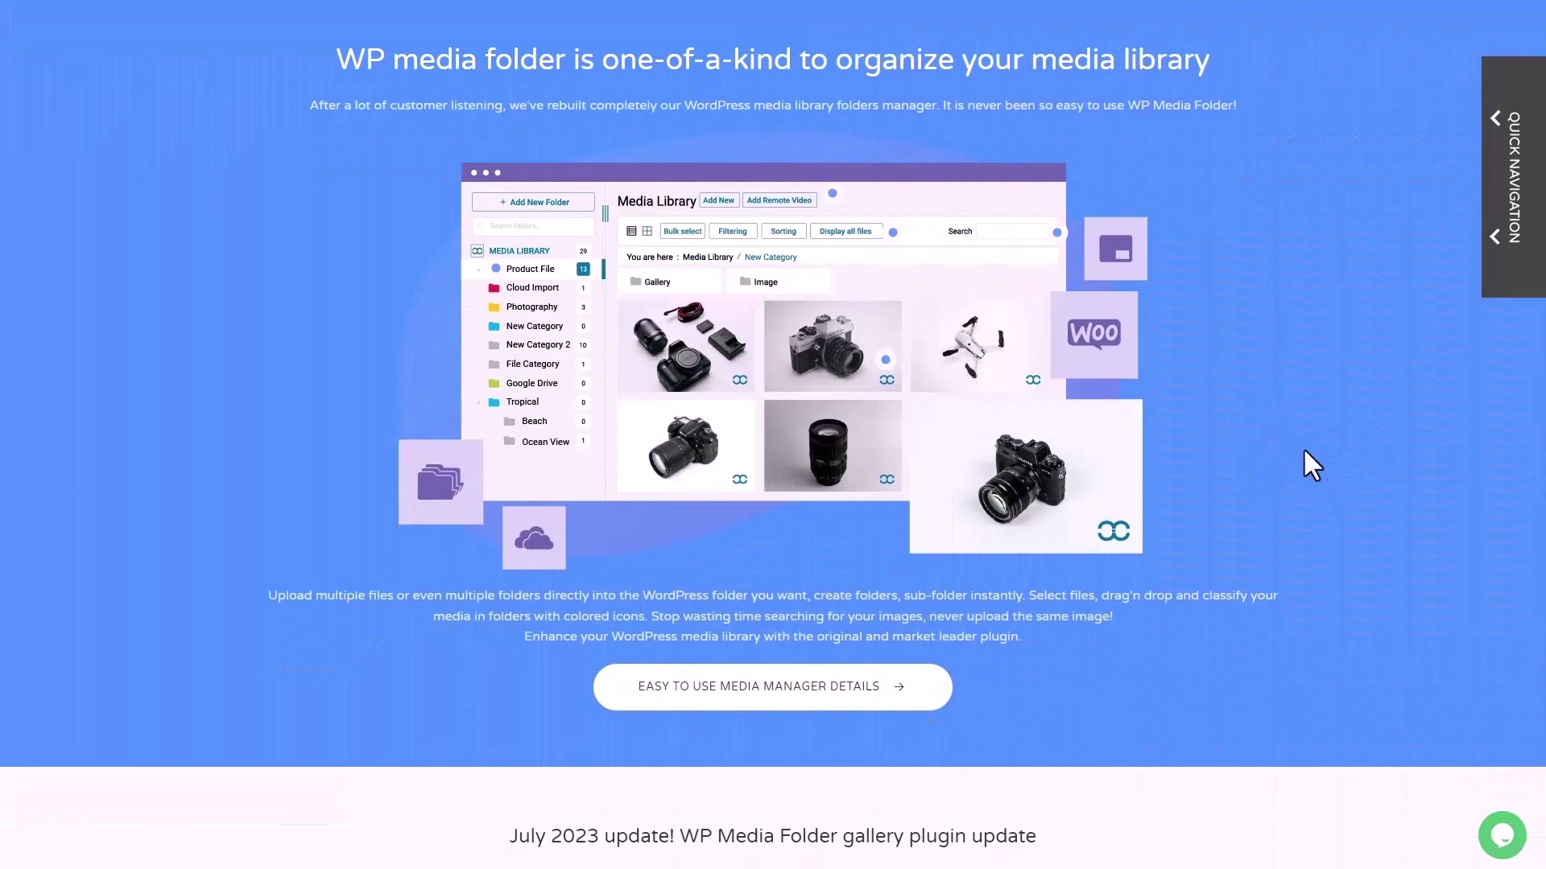
Scroll the product page past the gallery, WooCommerce and watermark sections to Sort & filter
scroll(1303, 446, down, 7)
scroll(1354, 486, down, 12)
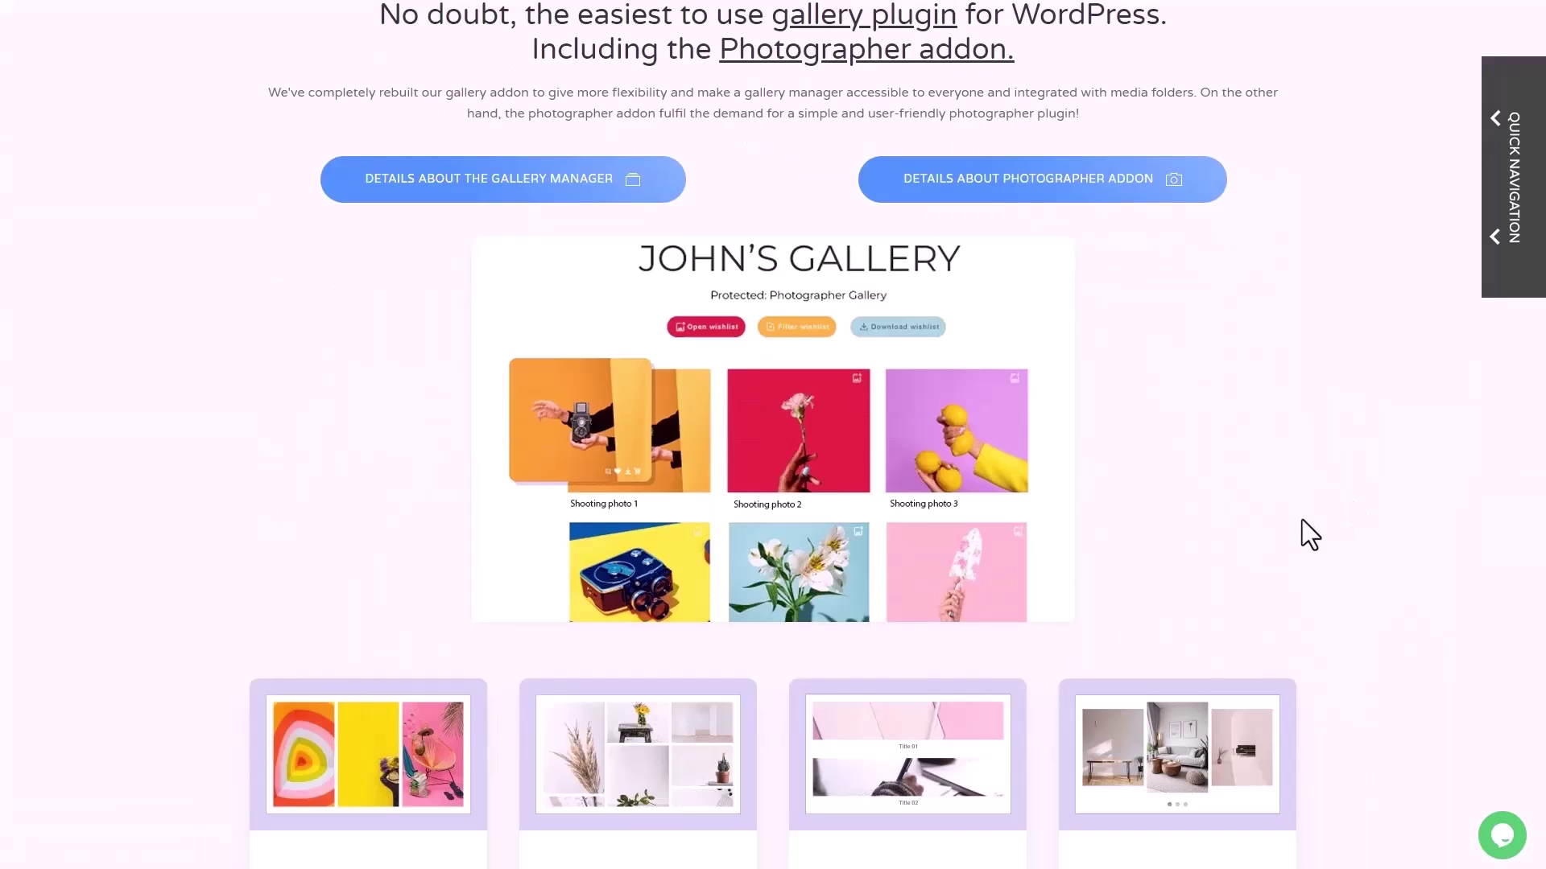
scroll(1364, 531, down, 15)
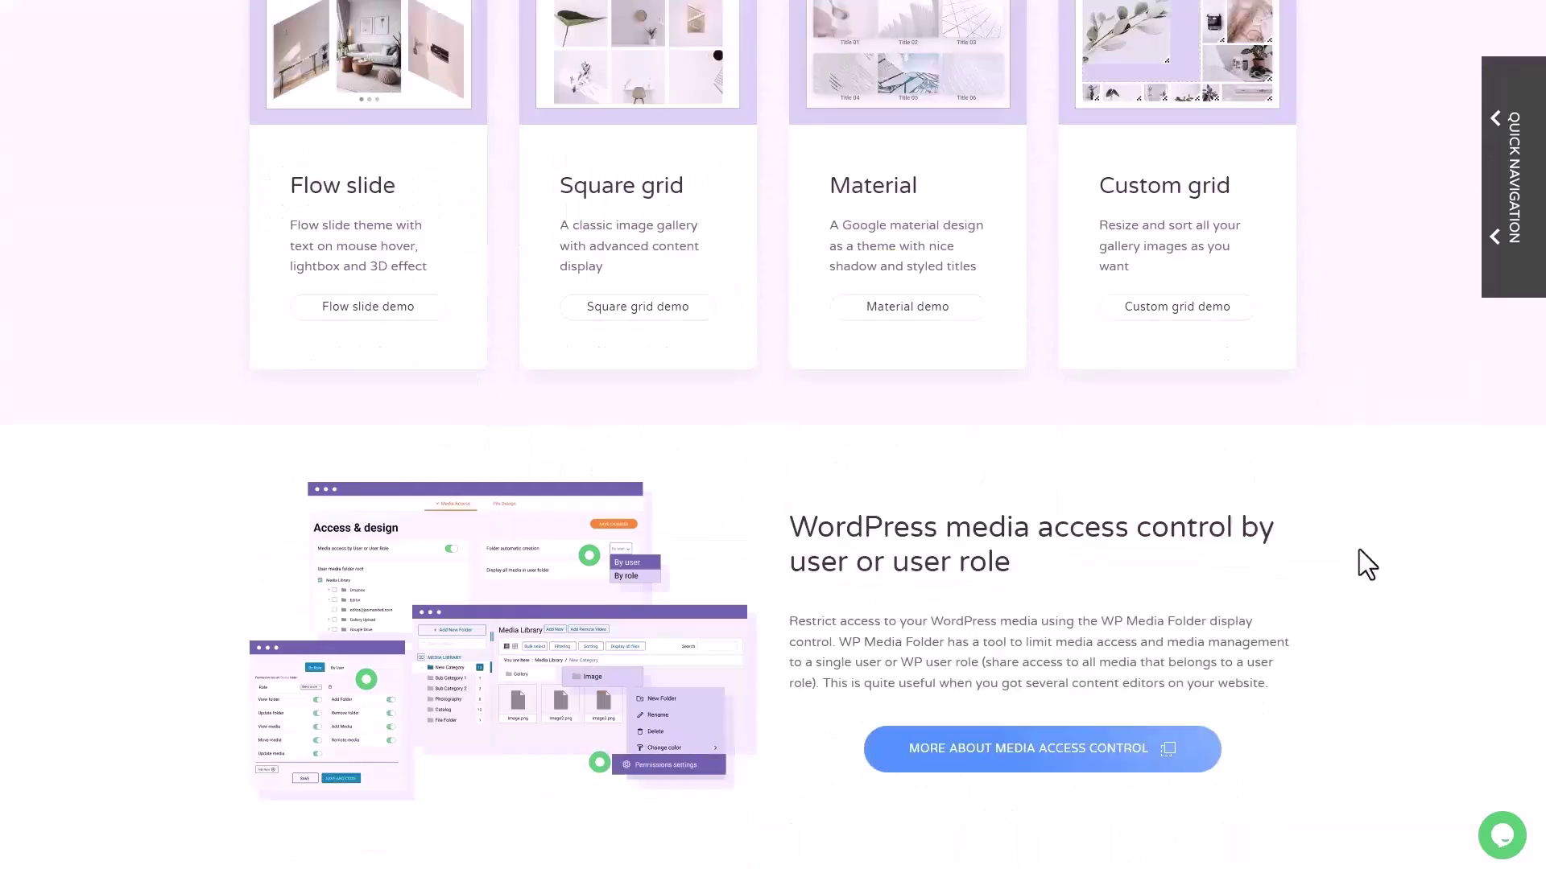
scroll(1259, 452, down, 11)
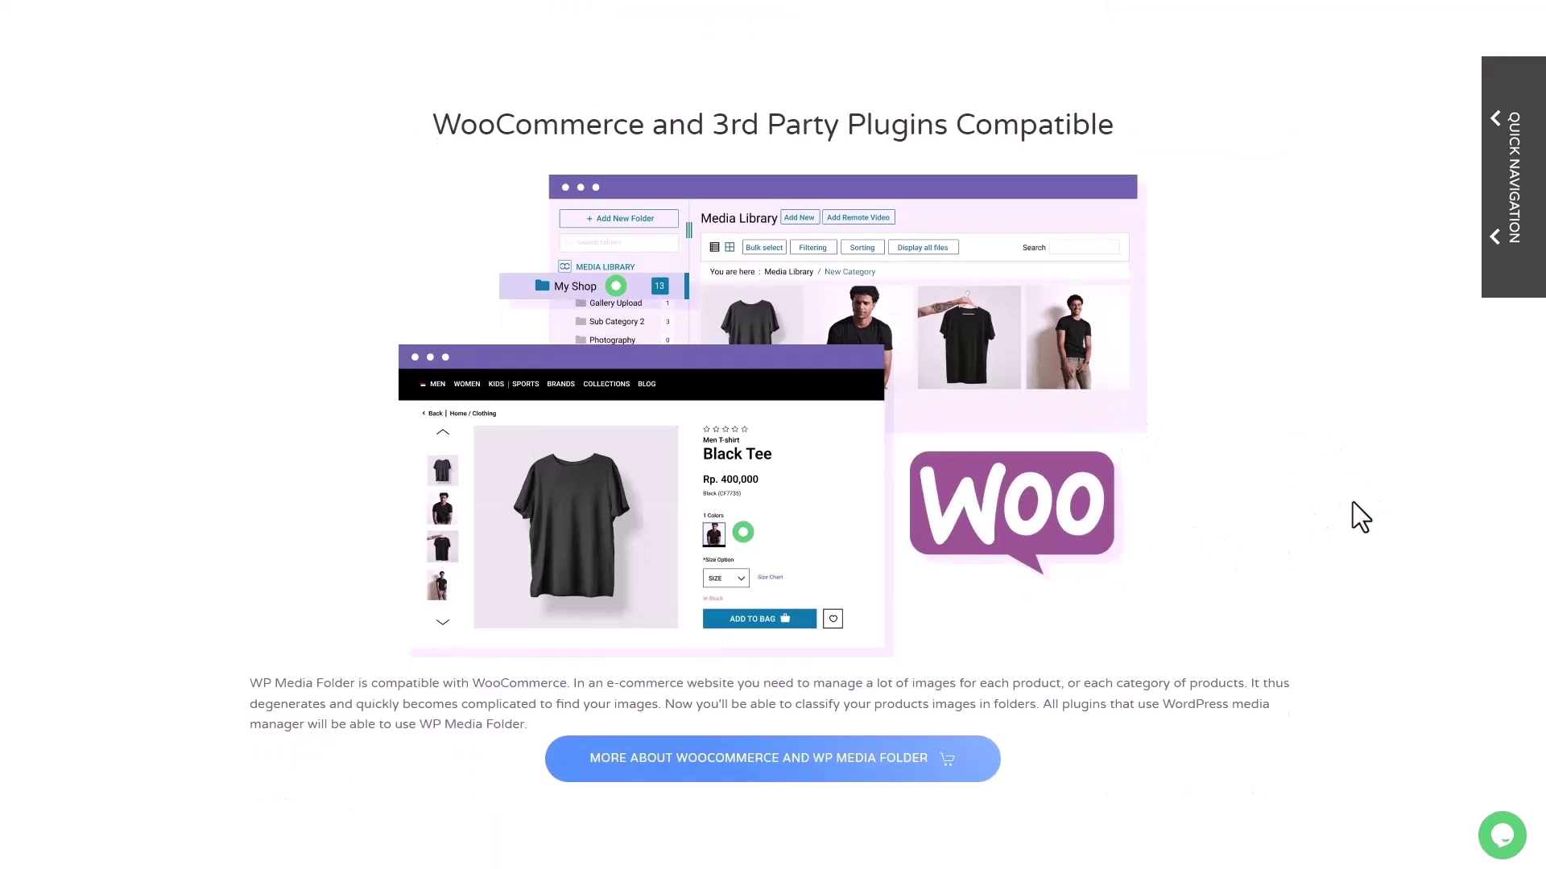
scroll(1219, 533, down, 9)
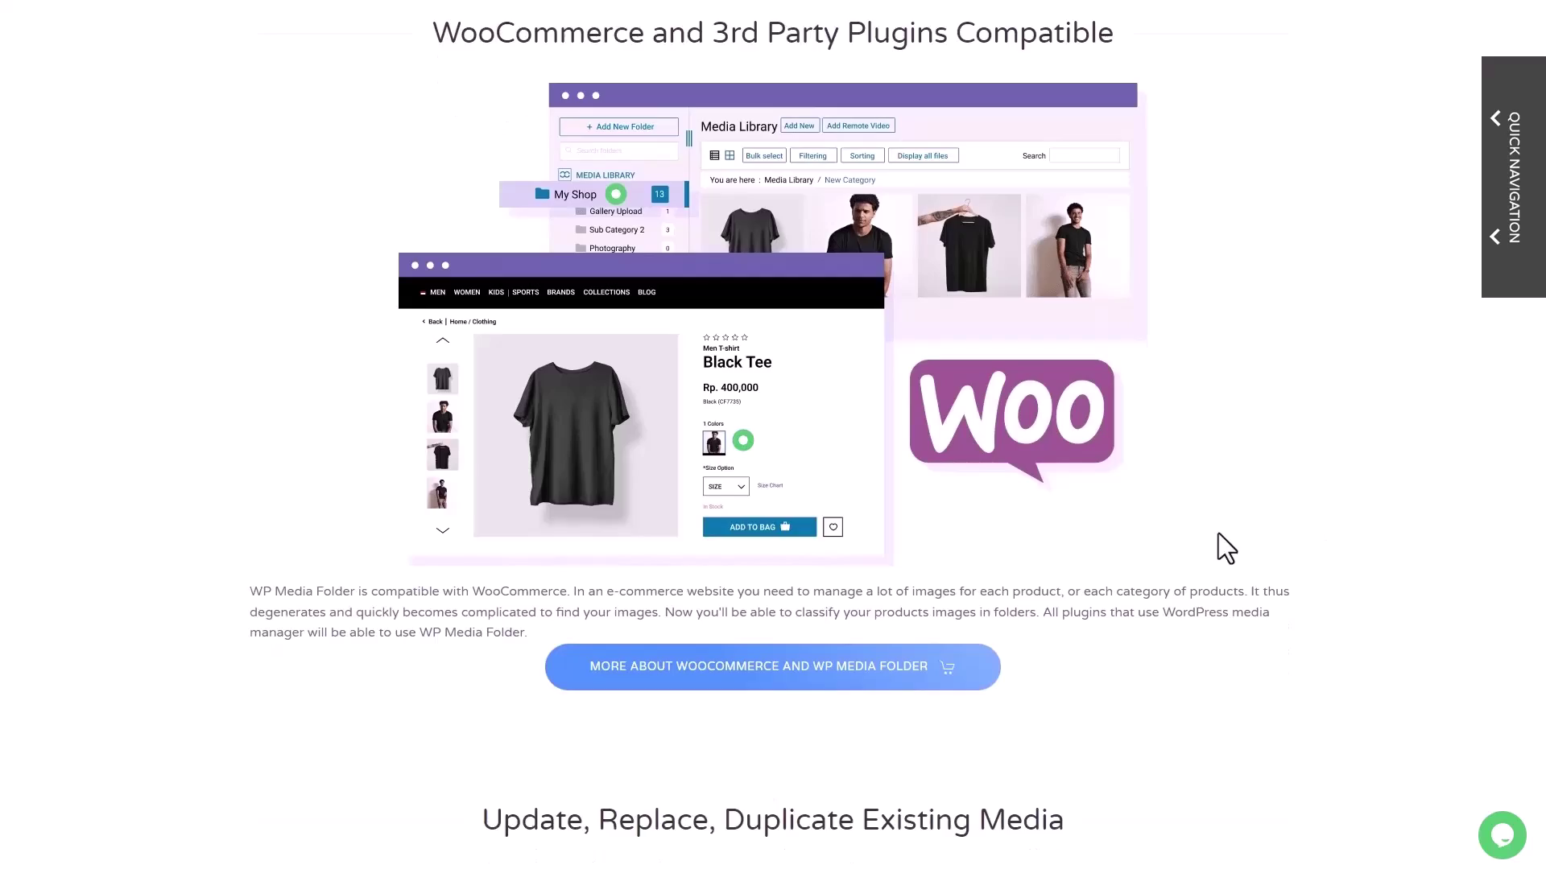
scroll(1284, 531, down, 12)
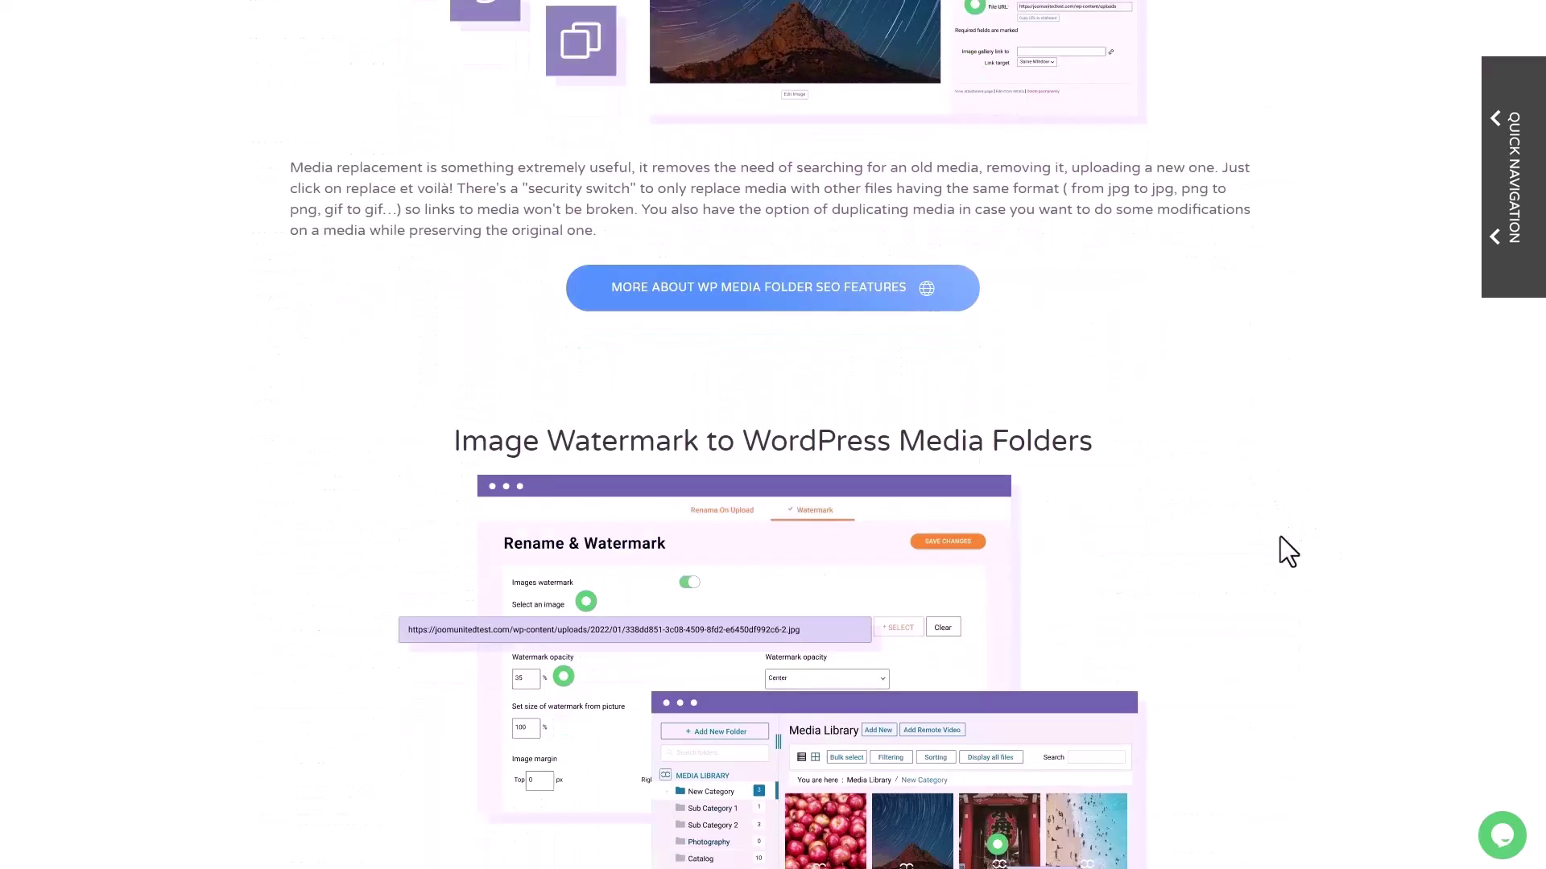
scroll(1293, 531, down, 8)
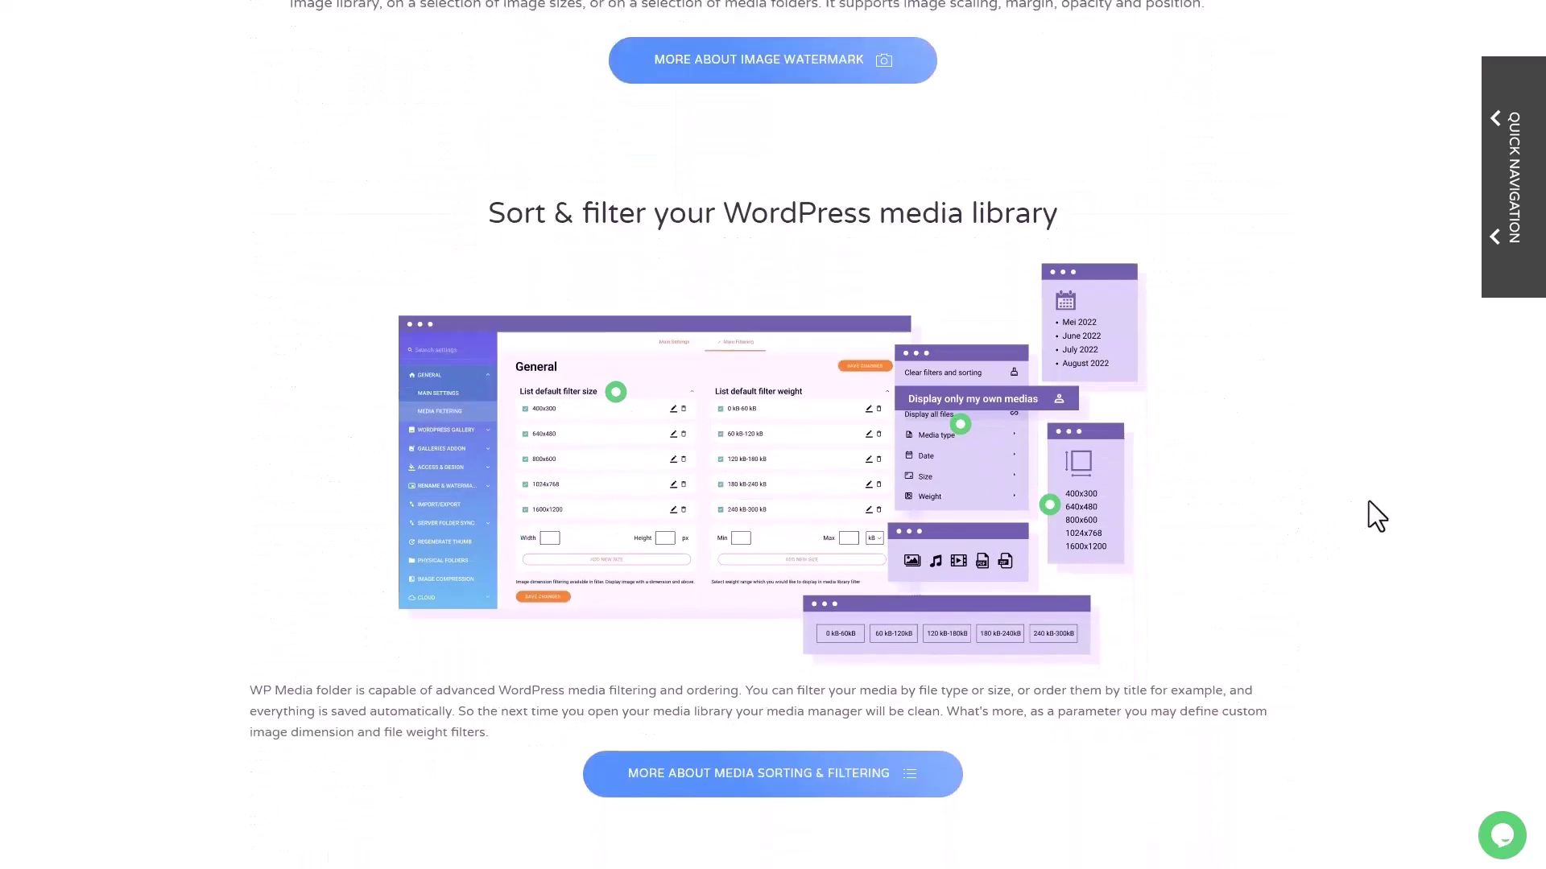